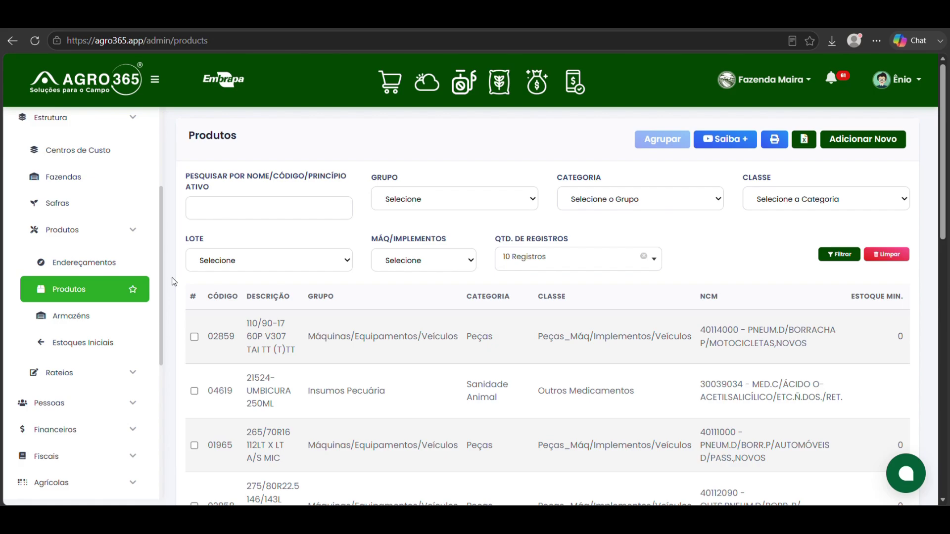
Step: Start a new product record and enter "Sal Mineral 25Kg" as its description
scroll(84, 294, up, 2)
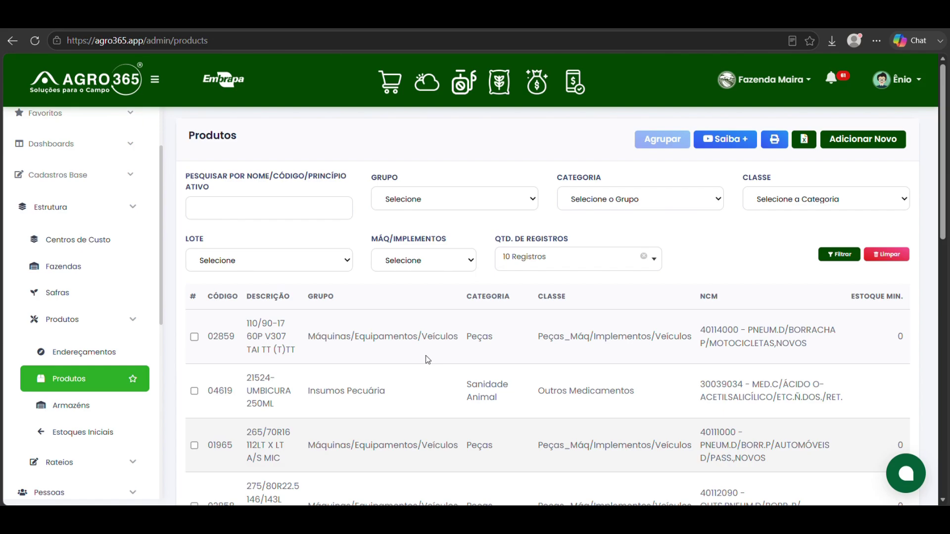
click(862, 143)
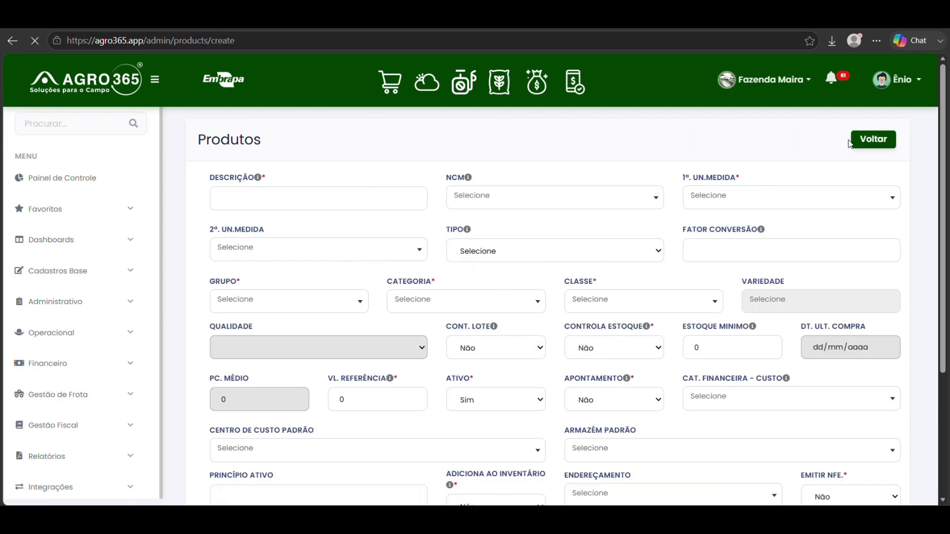
click(264, 196)
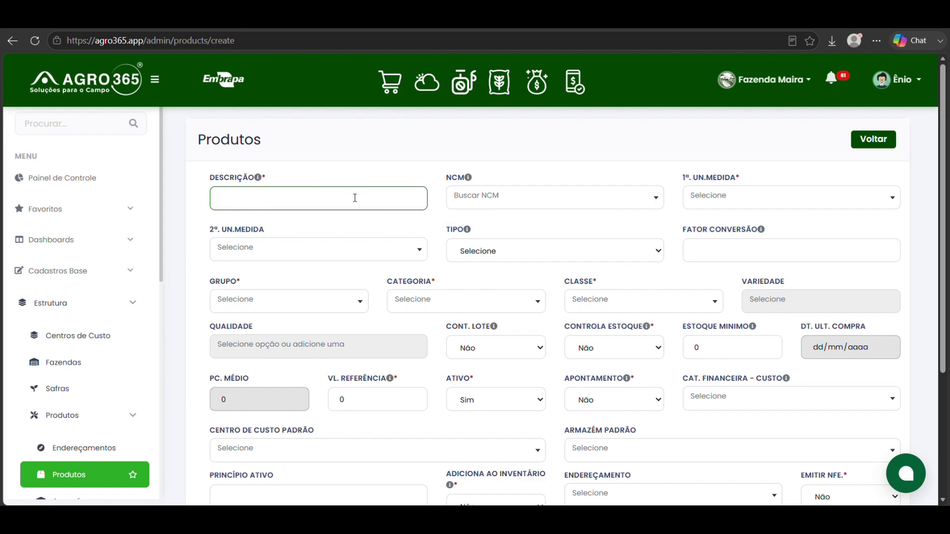
text(Sal Mineral 25Kg)
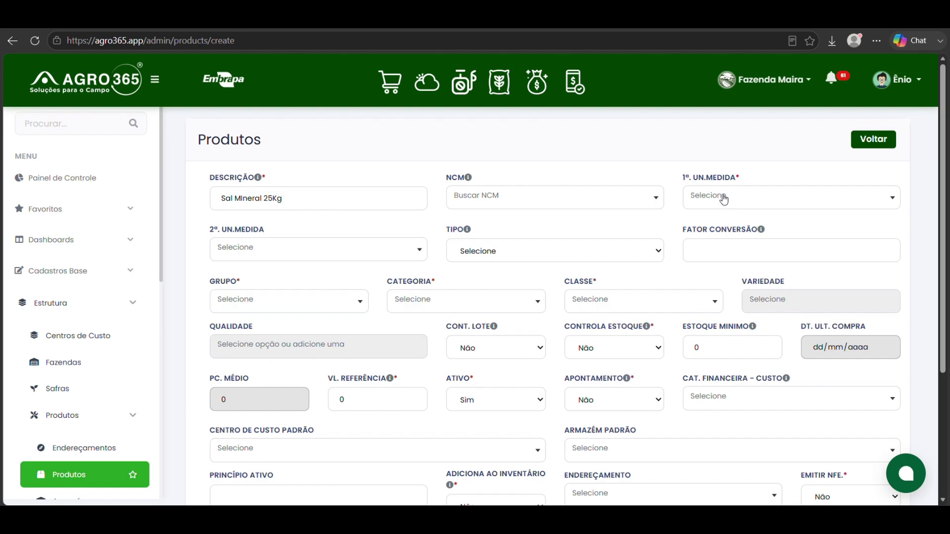
drag(283, 198, 207, 199)
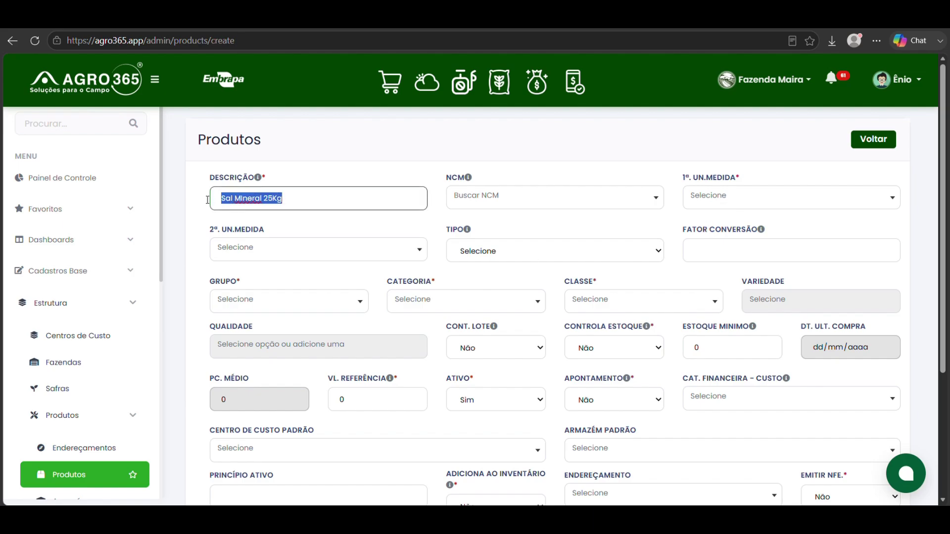
click(237, 222)
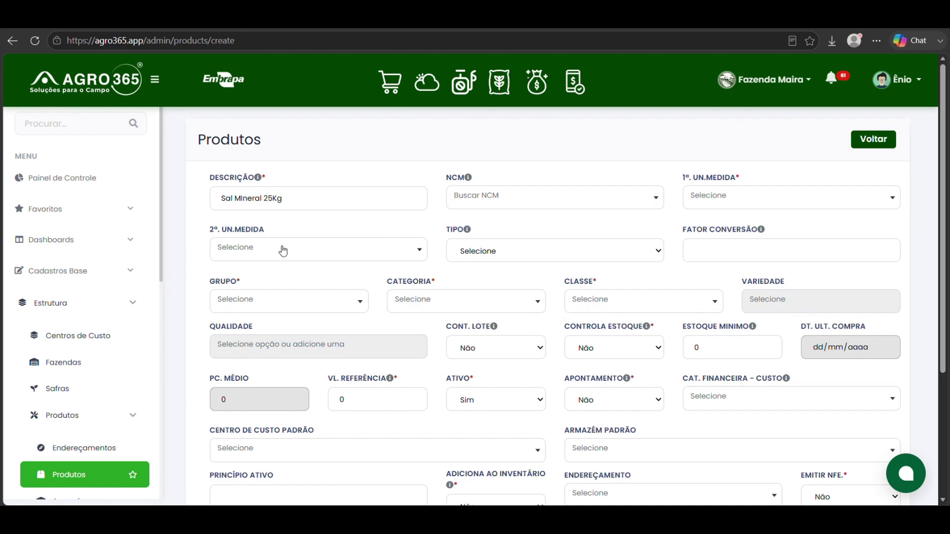
Step: Set the product's first unit of measure to sc and its second unit to kg
click(732, 205)
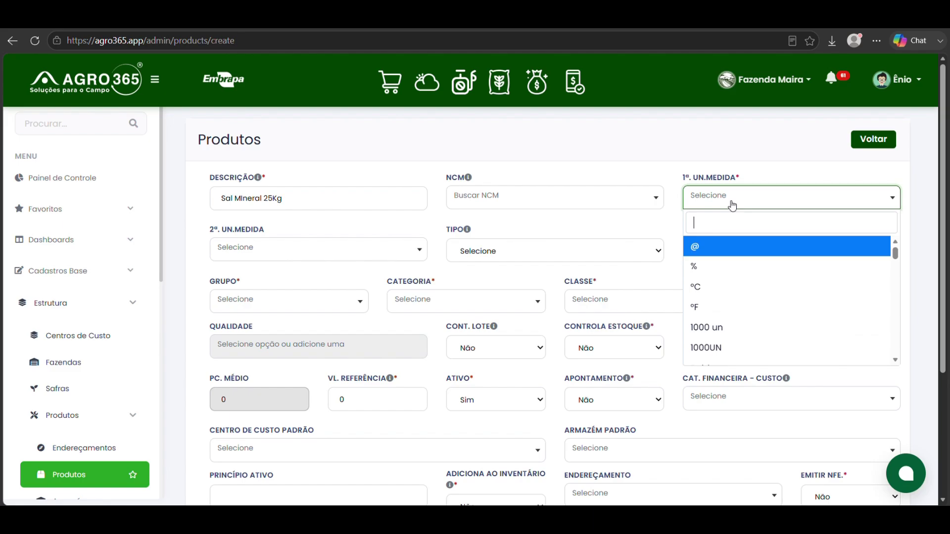
text(sc)
key(Return)
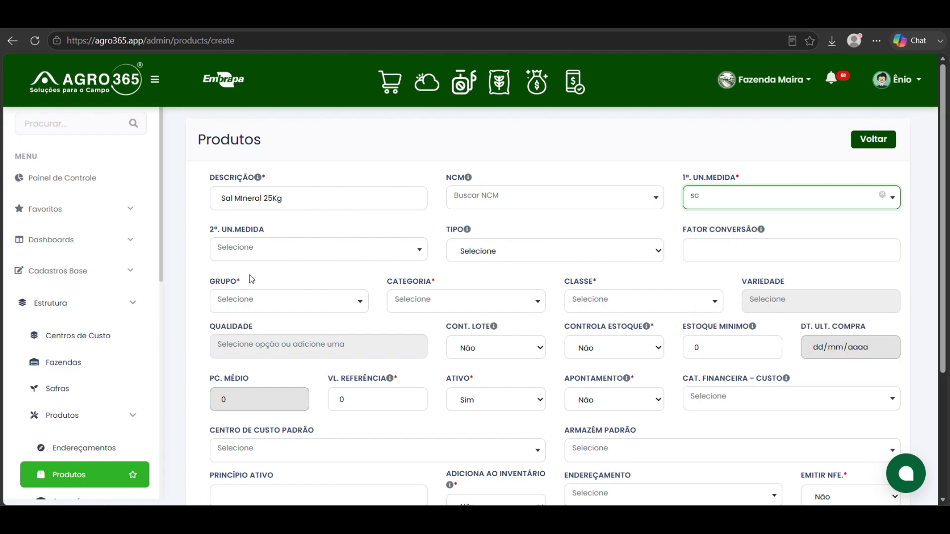
click(248, 252)
text(kg)
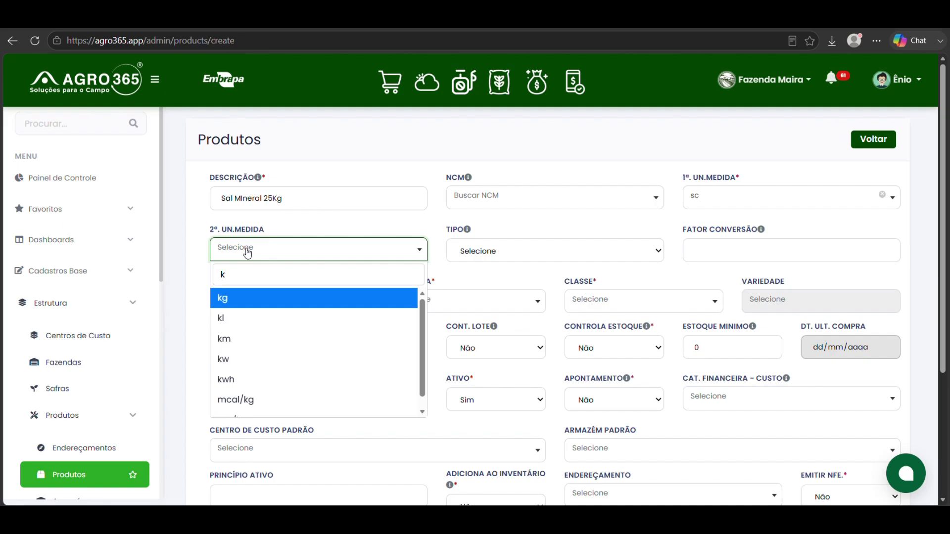
click(234, 298)
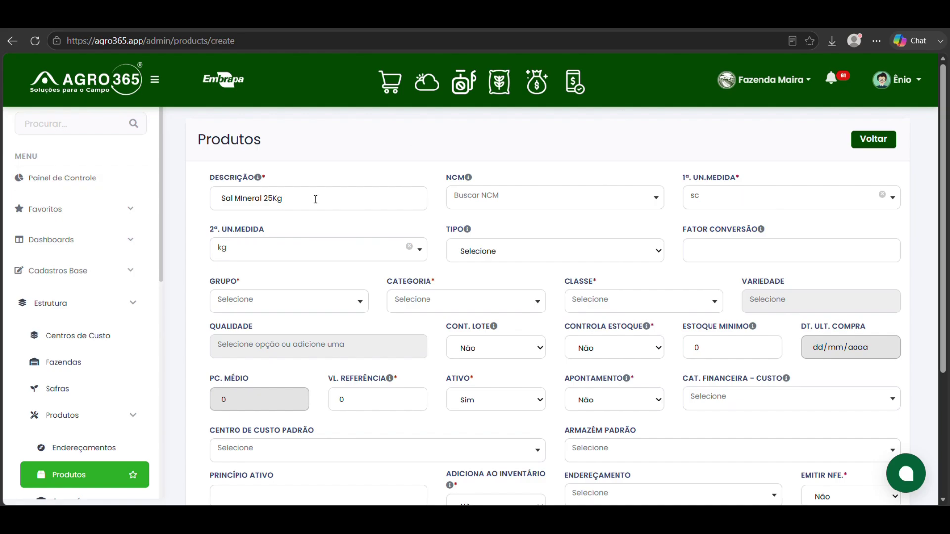
drag(315, 199, 182, 202)
click(436, 218)
Step: Read the help for the Tipo field on when unit conversion multiplies or divides, and close it
click(467, 230)
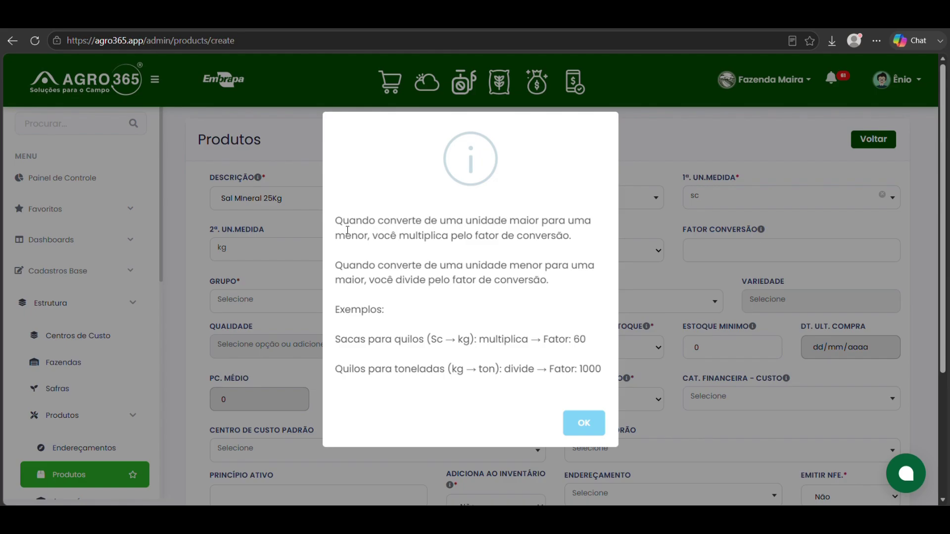
double_click(412, 236)
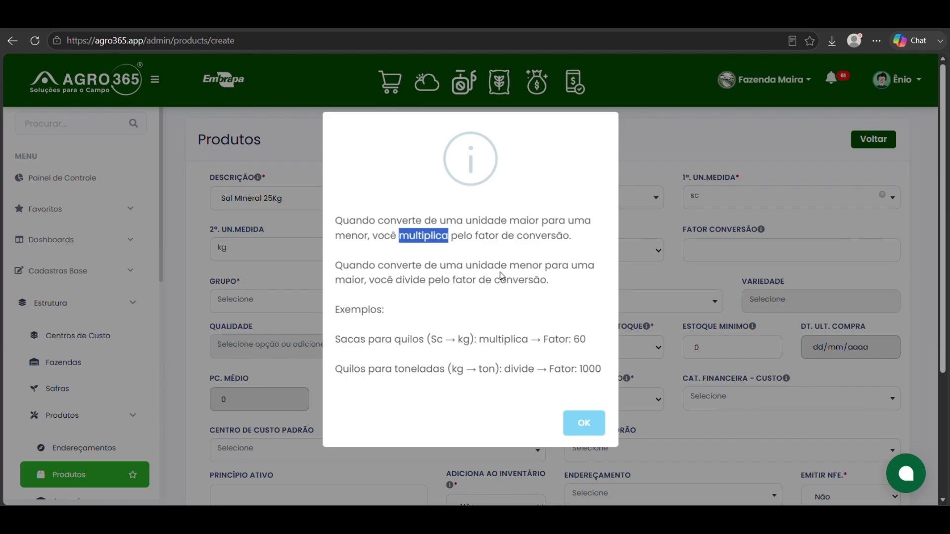
double_click(411, 277)
click(411, 296)
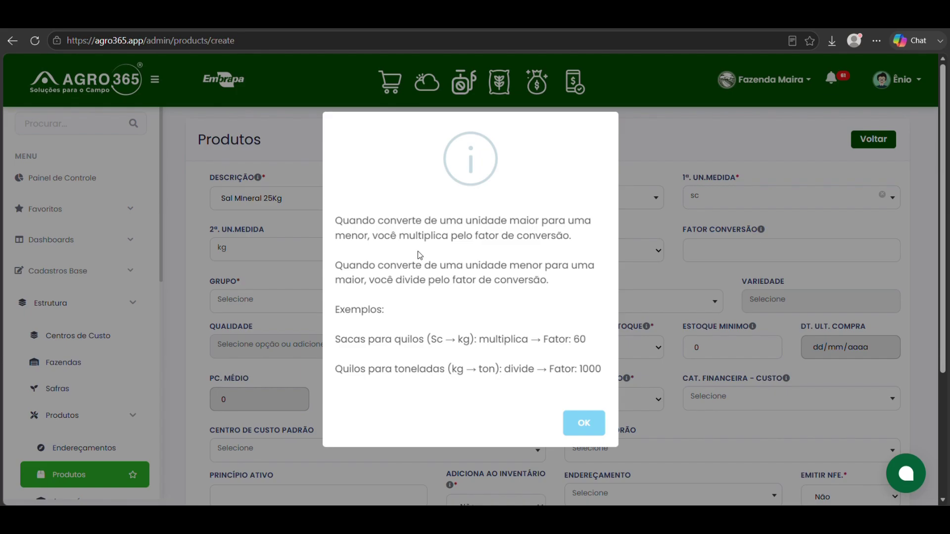
click(588, 421)
mouse_move(469, 234)
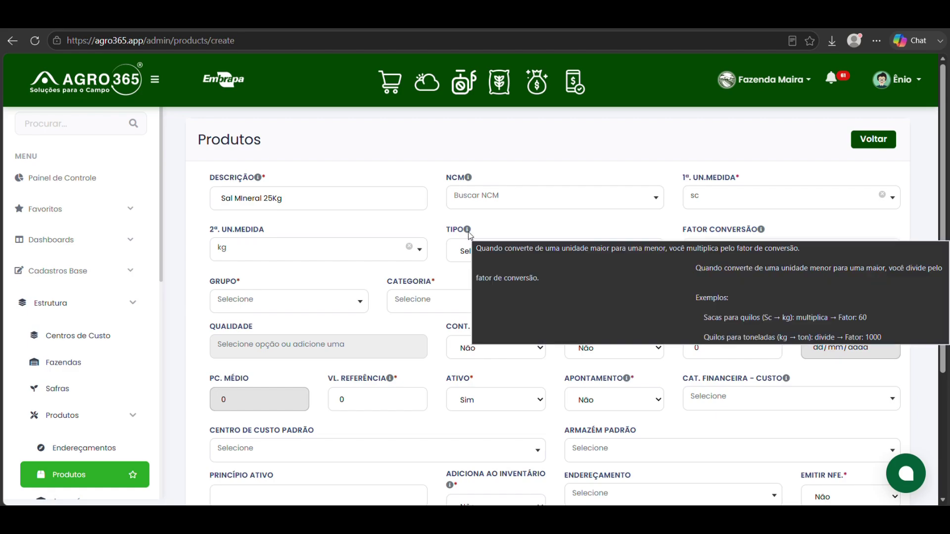
Step: Set the conversion type to Multiplica and the conversion factor to 25,00
click(559, 258)
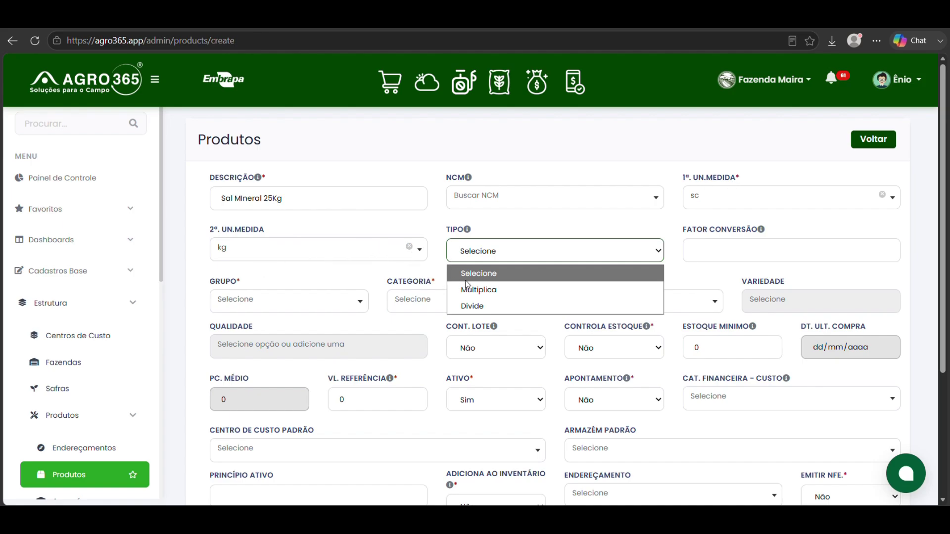
click(480, 290)
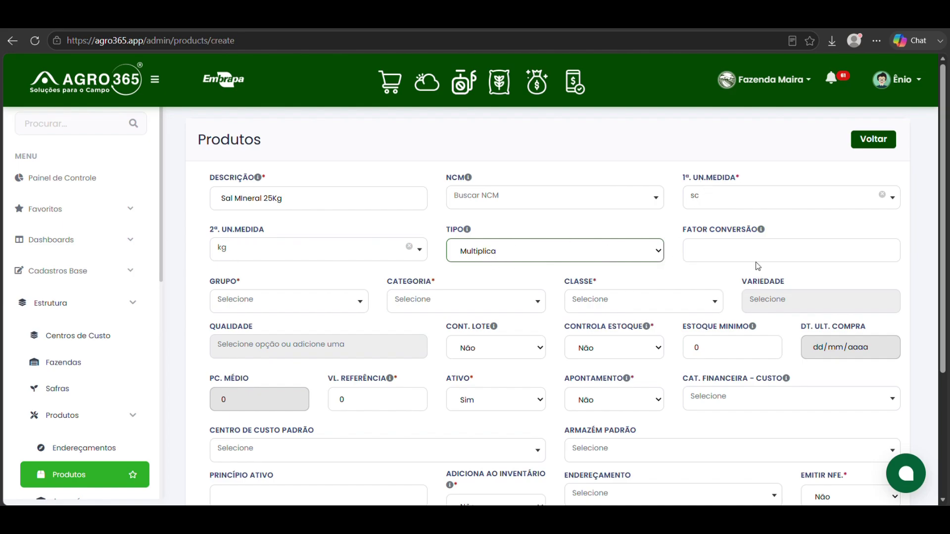
click(745, 245)
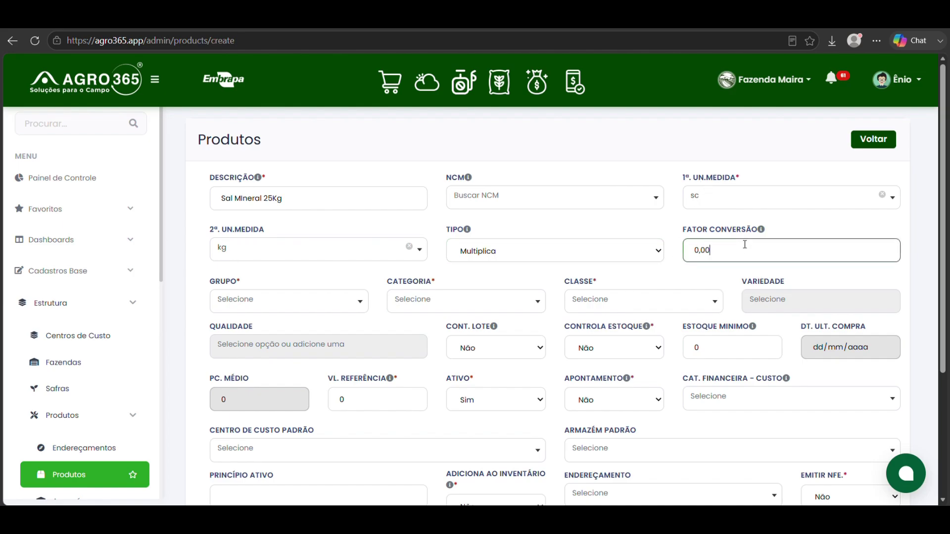
text(2500)
drag(681, 227, 210, 229)
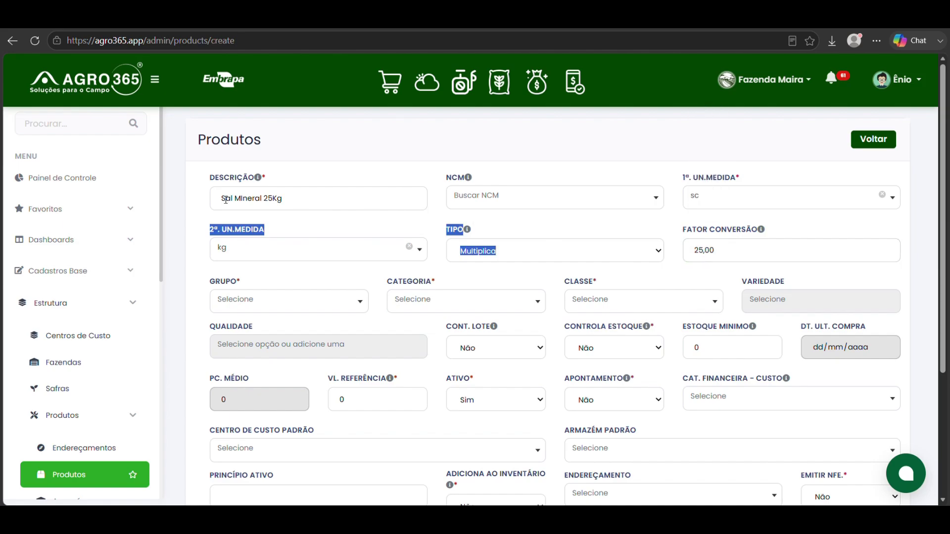
click(297, 229)
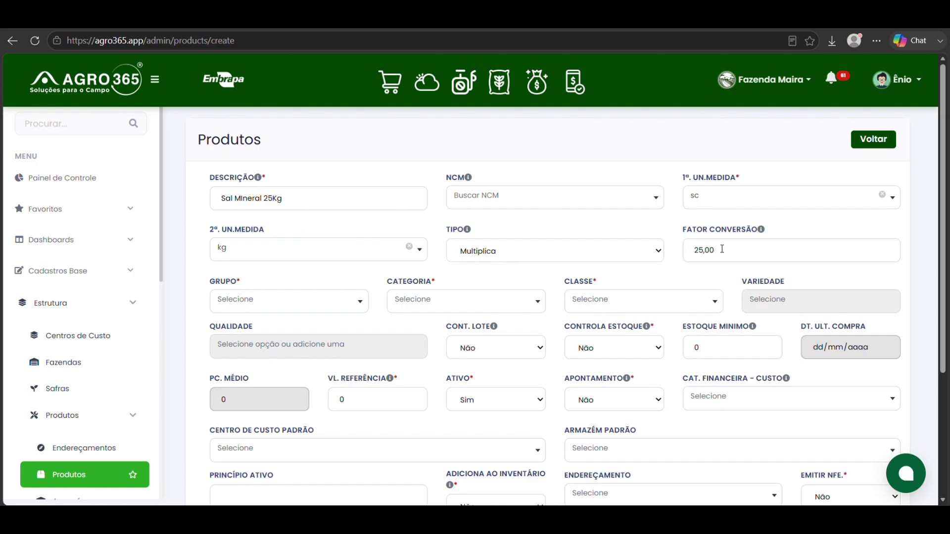
scroll(538, 243, down, 1)
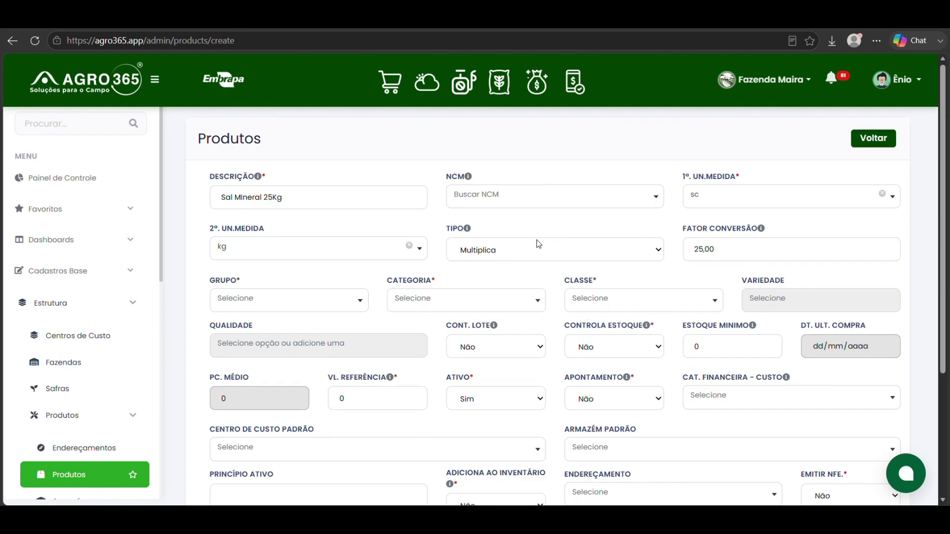
scroll(539, 244, down, 1)
click(297, 245)
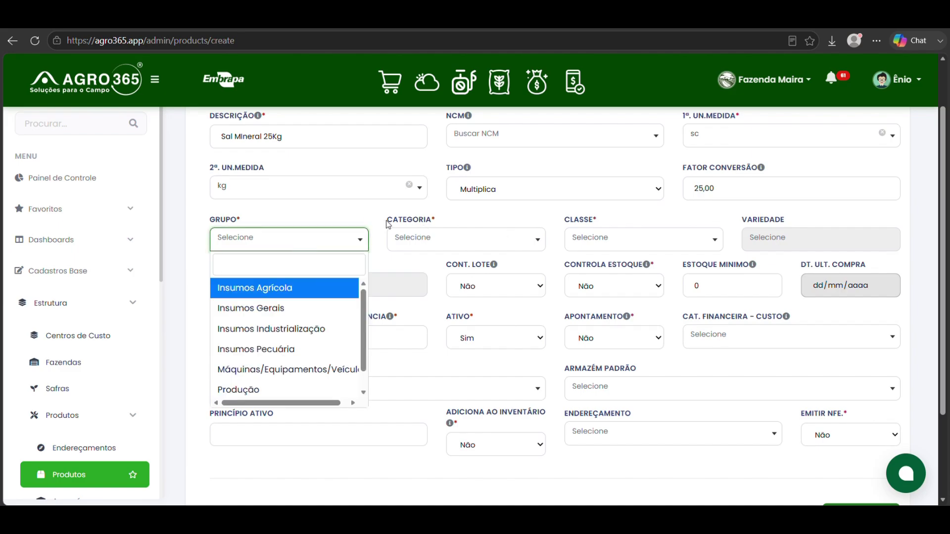
click(411, 245)
click(610, 236)
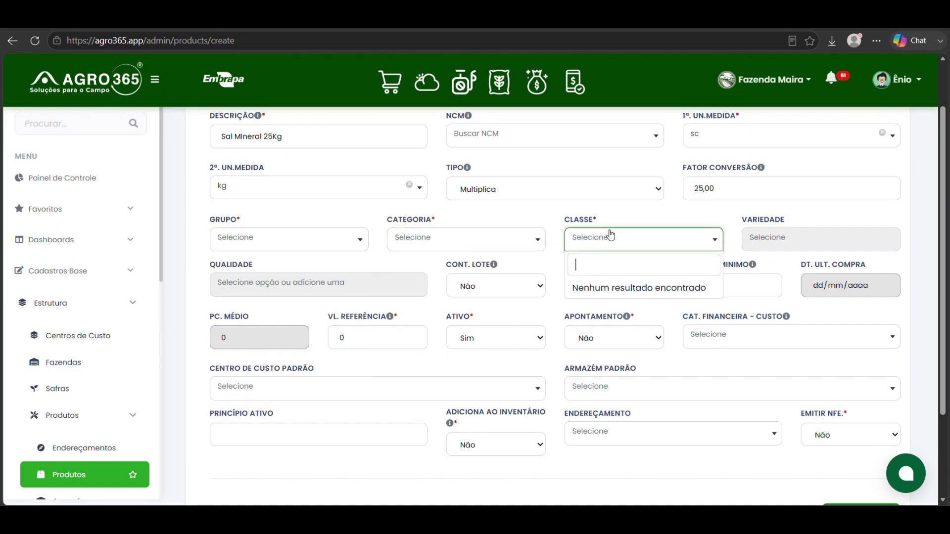
click(282, 238)
click(477, 250)
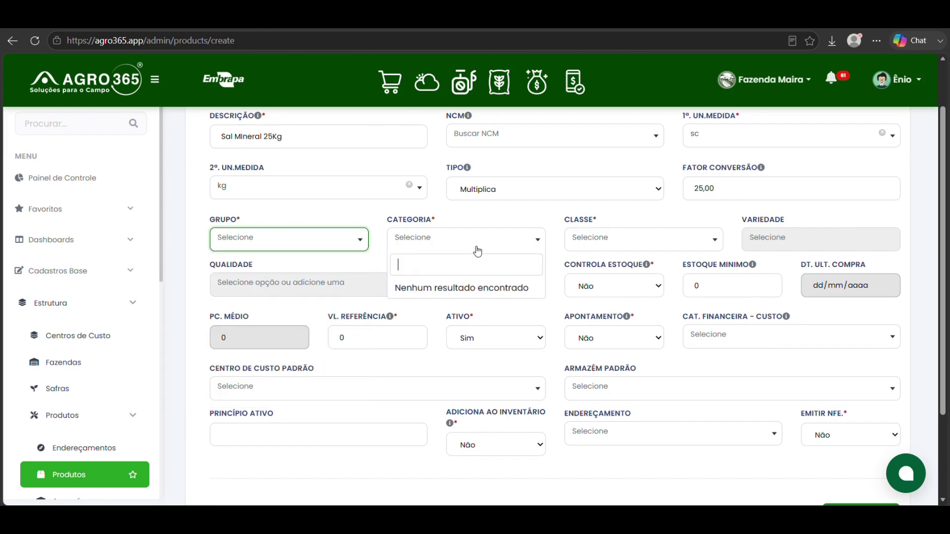
click(333, 246)
click(690, 242)
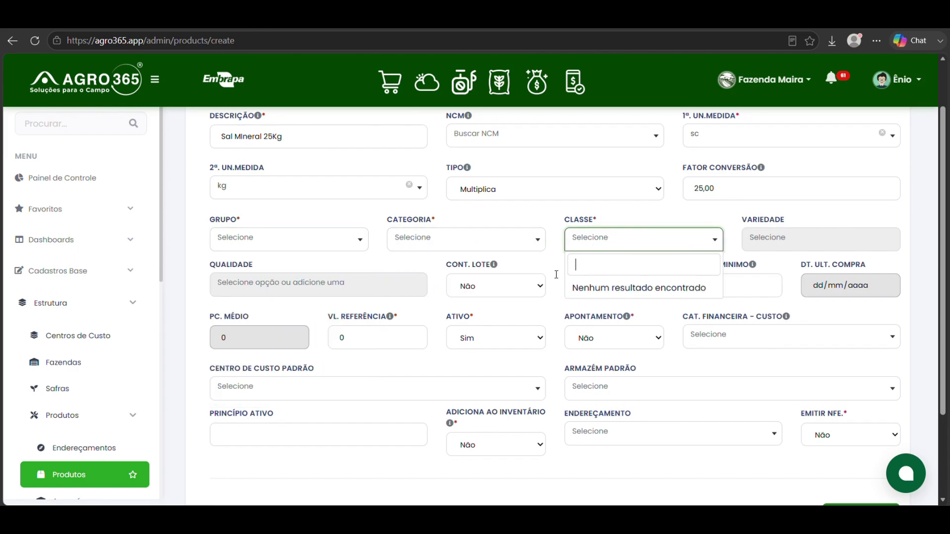
click(467, 243)
Step: Classify the product under group Insumos Pecuária, category Nutrição Animal and class Sal Mineral
click(297, 238)
scroll(295, 243, up, 1)
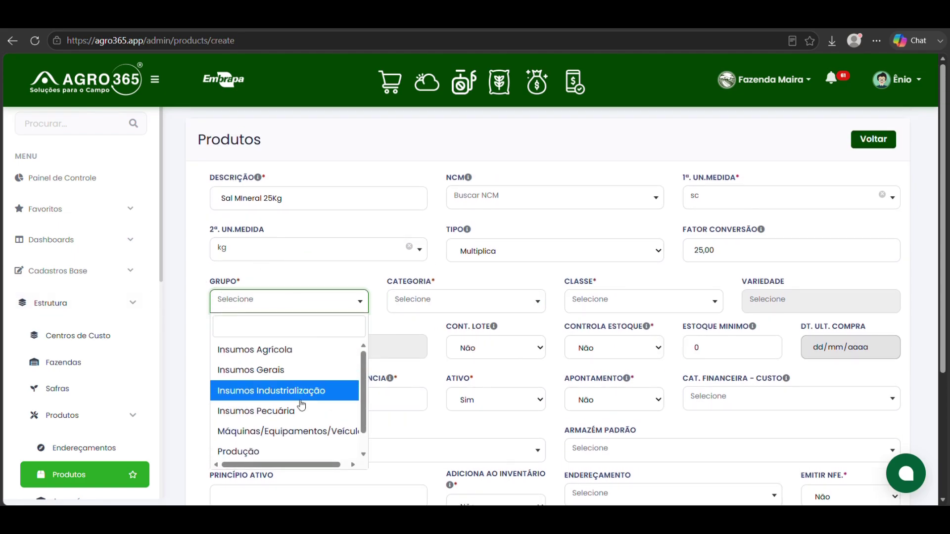
click(302, 409)
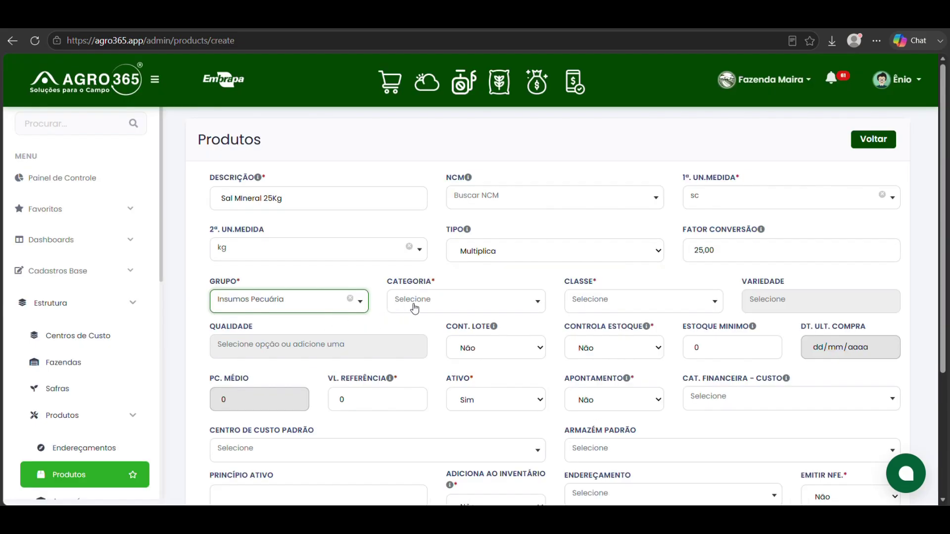
click(415, 308)
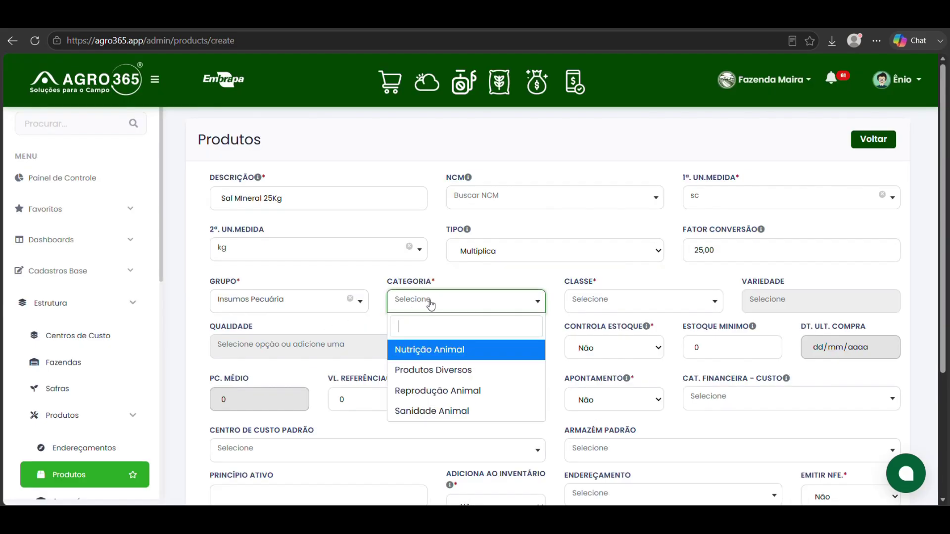
click(447, 353)
click(585, 300)
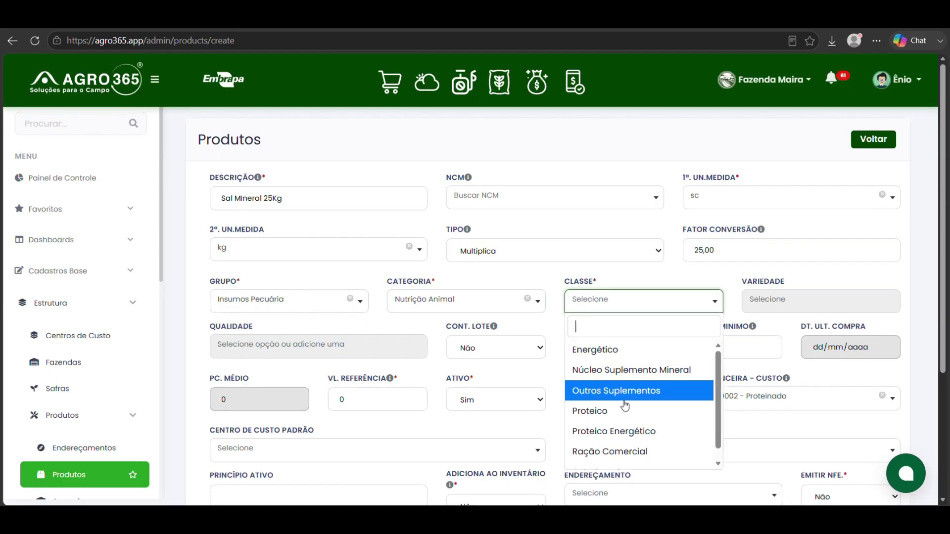
scroll(625, 405, down, 1)
click(628, 455)
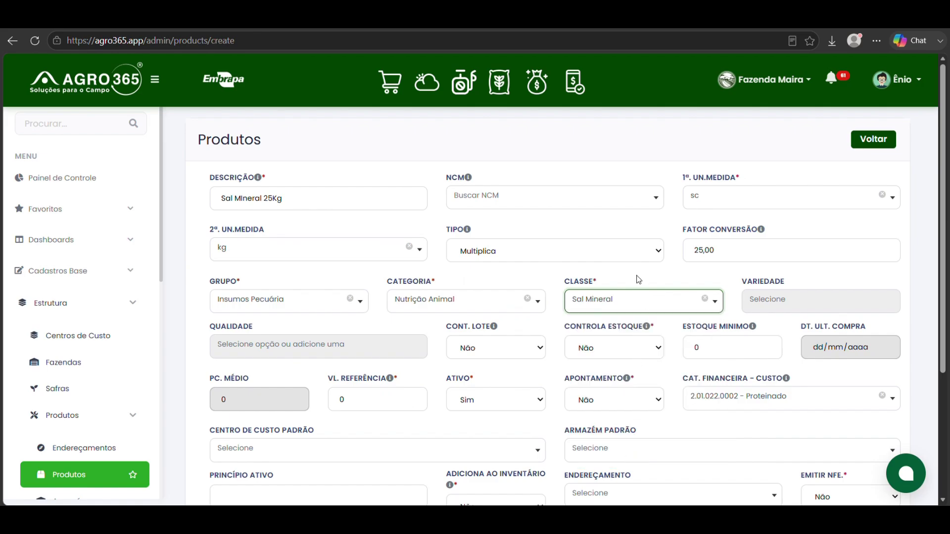
scroll(624, 286, down, 3)
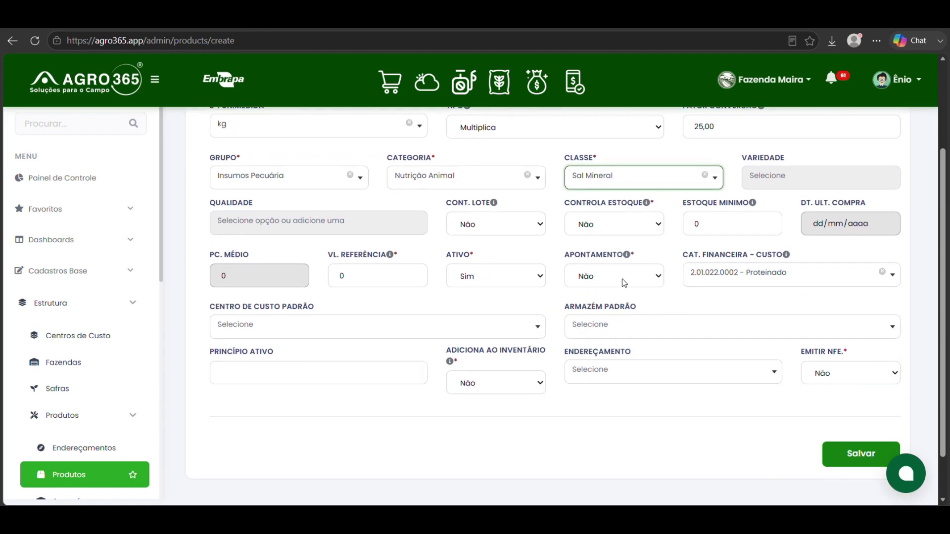
scroll(624, 283, up, 1)
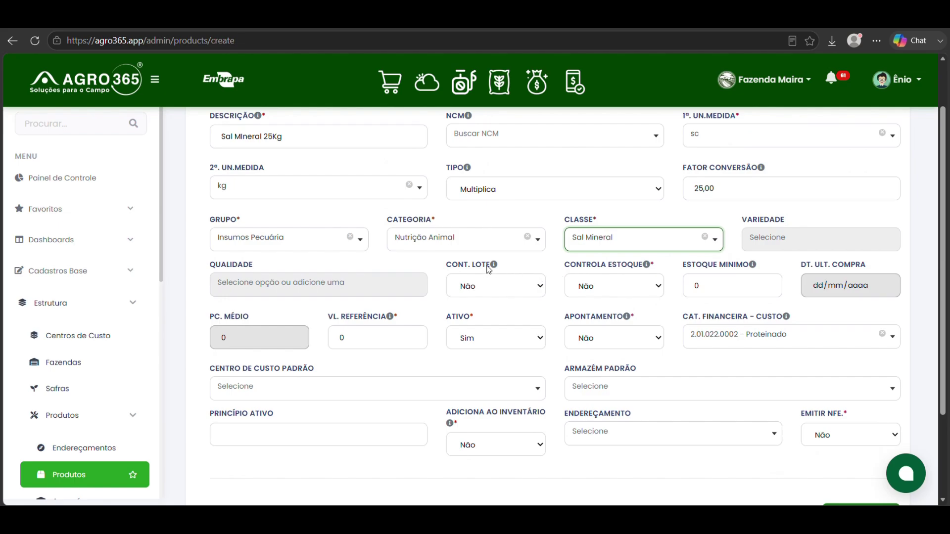
scroll(516, 282, up, 1)
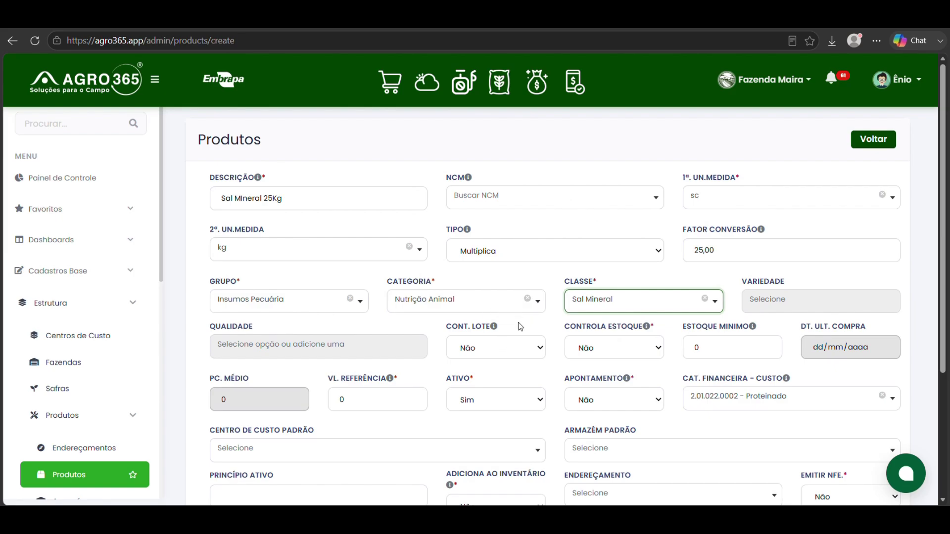
click(514, 346)
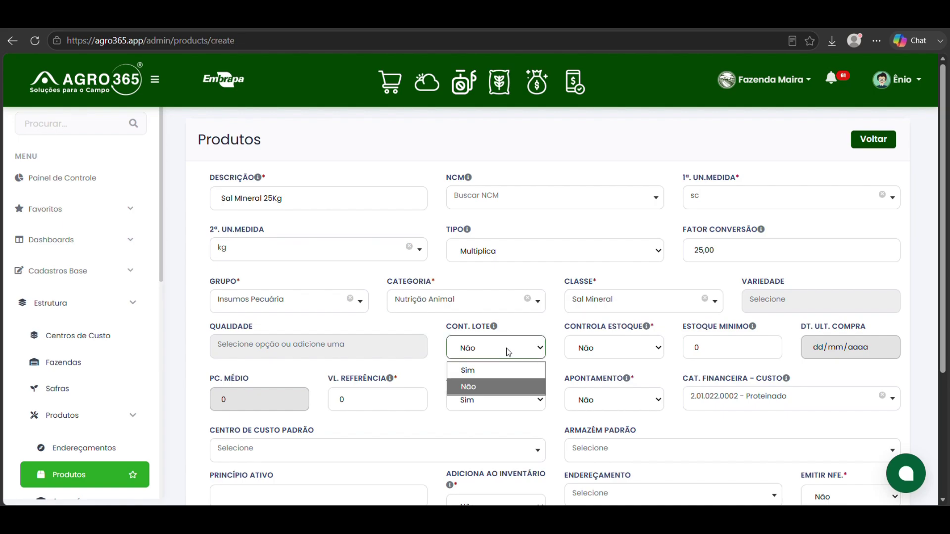
click(518, 351)
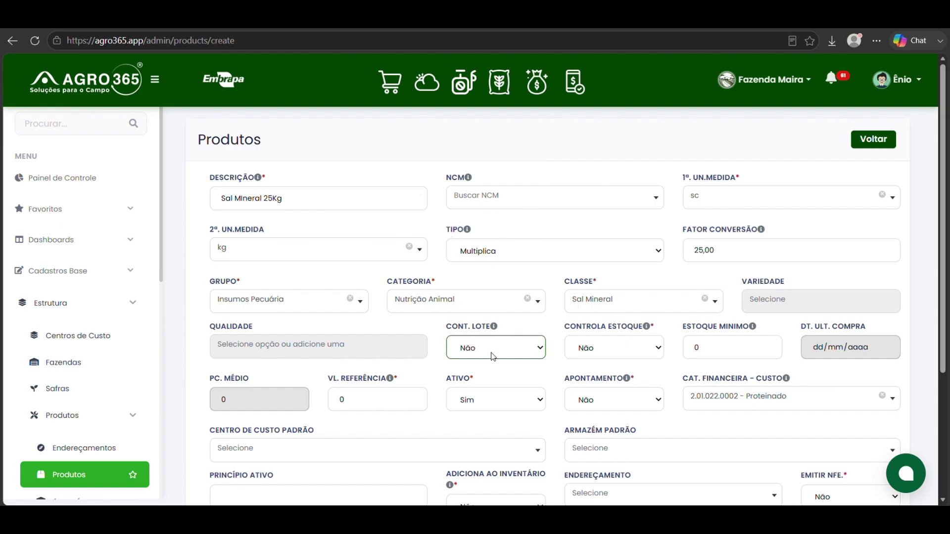
Step: Set the product's Controla Estoque option to Sim and its minimum stock to 10,00
click(600, 343)
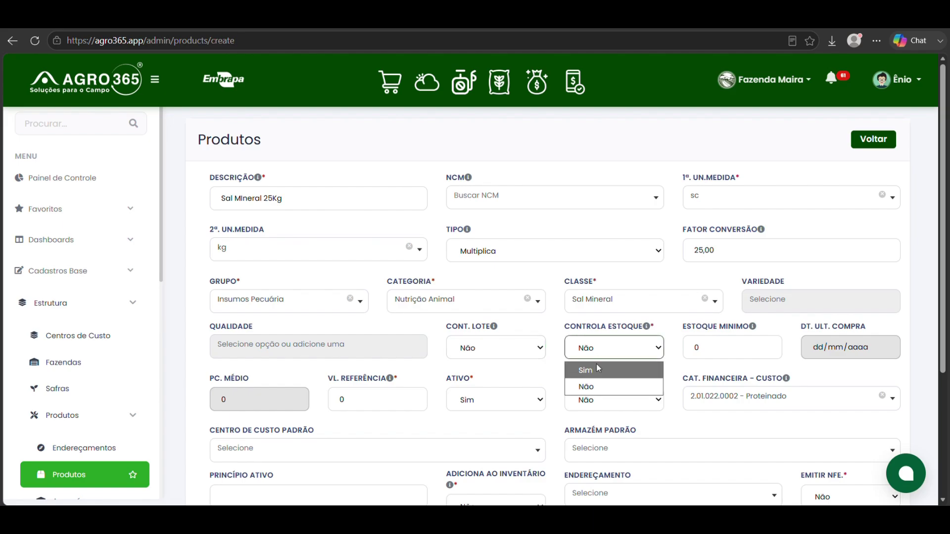
click(597, 366)
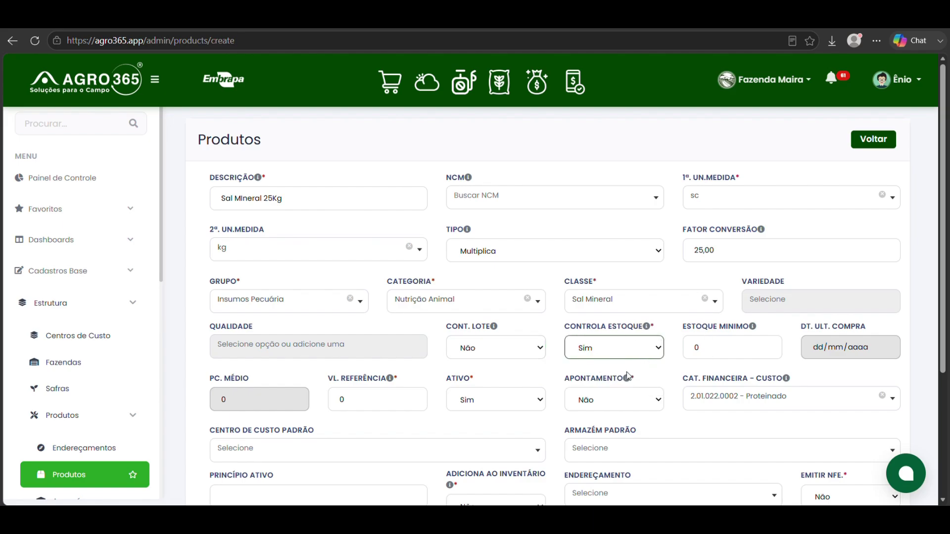
click(734, 347)
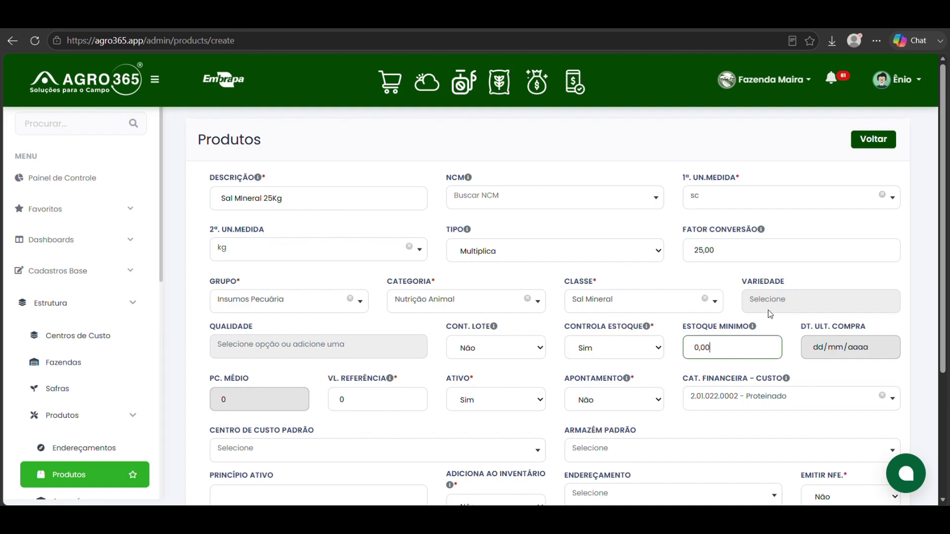
text(1000)
click(769, 314)
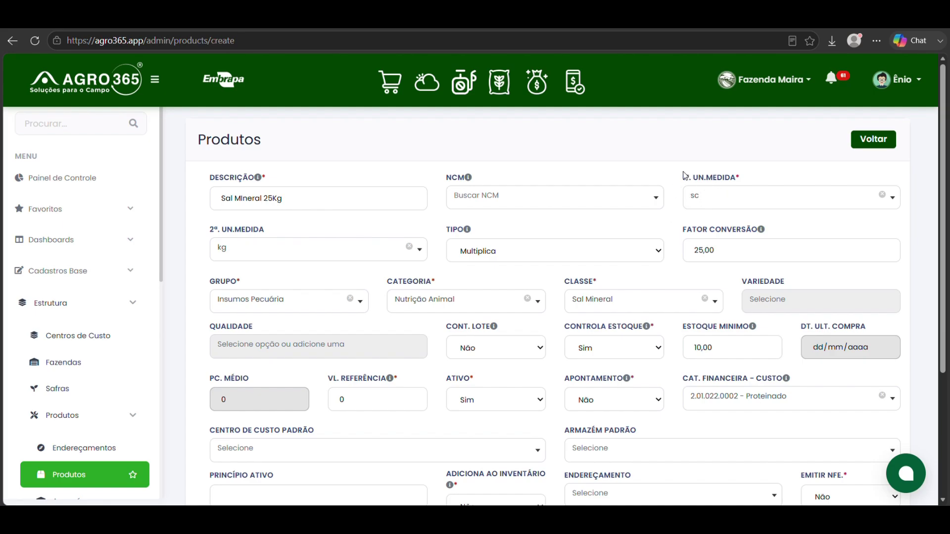
drag(683, 174, 740, 181)
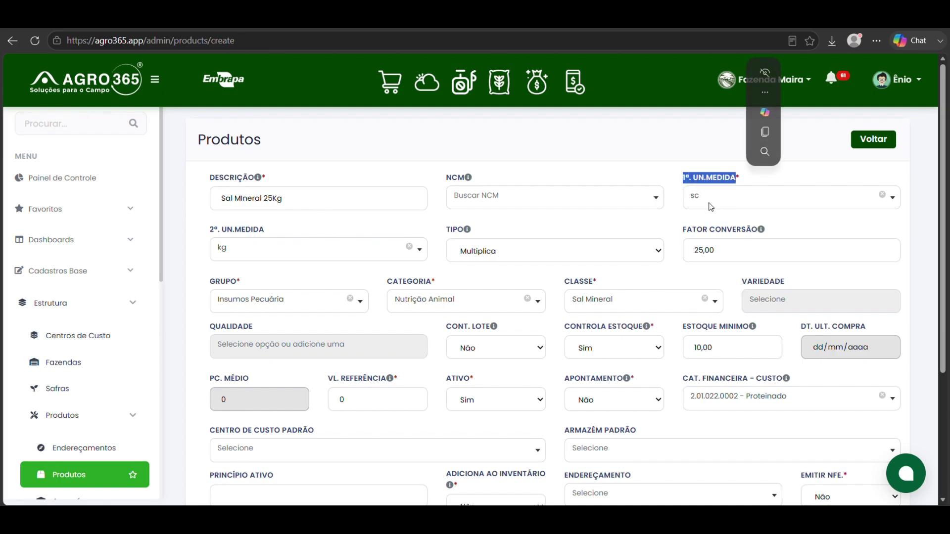
click(719, 347)
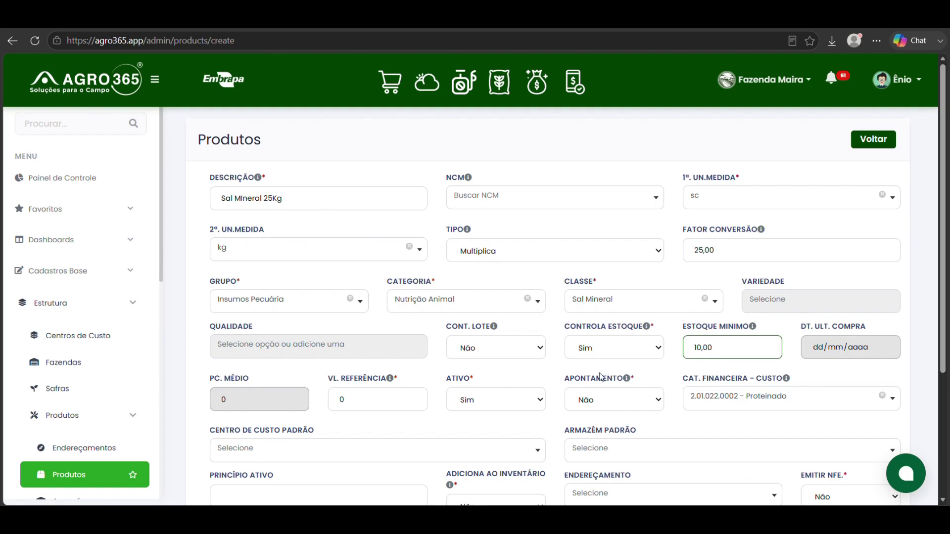
Step: Set the product's reference value to 50,0000
click(354, 398)
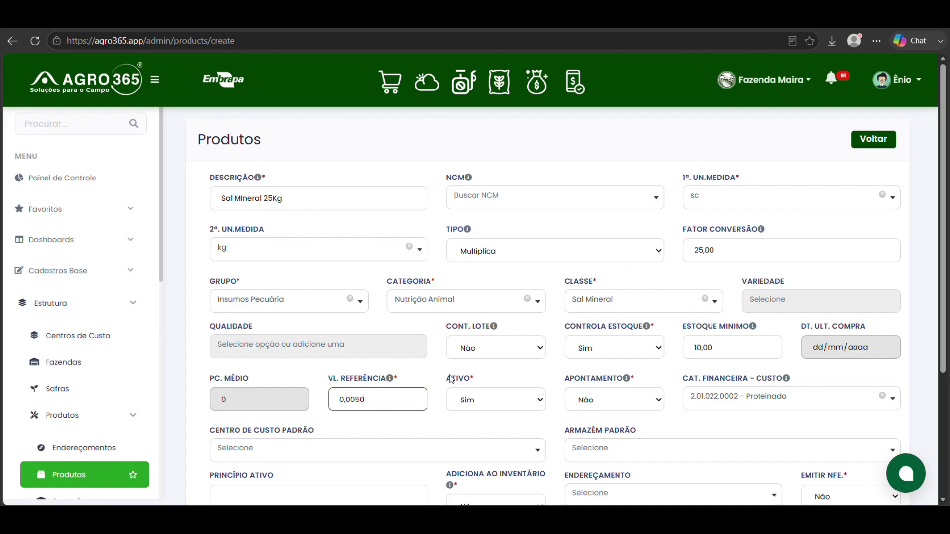
text(50)
click(432, 422)
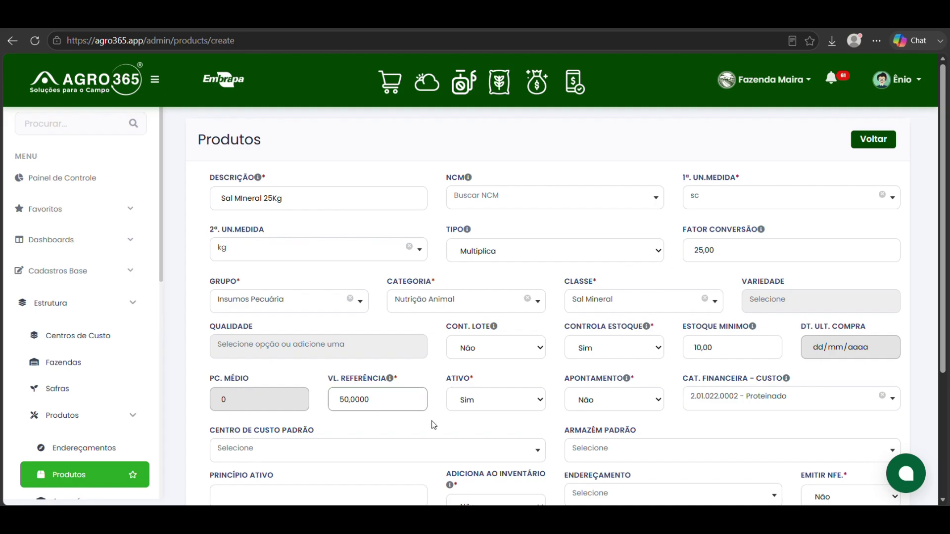
double_click(373, 399)
click(346, 423)
Step: Set the product's Apontamento option to Sim and save the new product record
scroll(518, 405, down, 1)
click(614, 338)
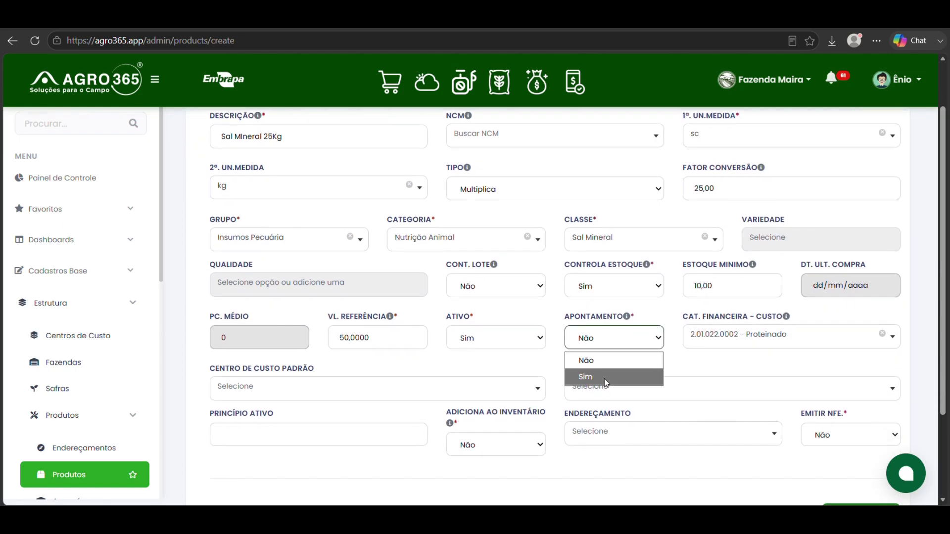
click(606, 378)
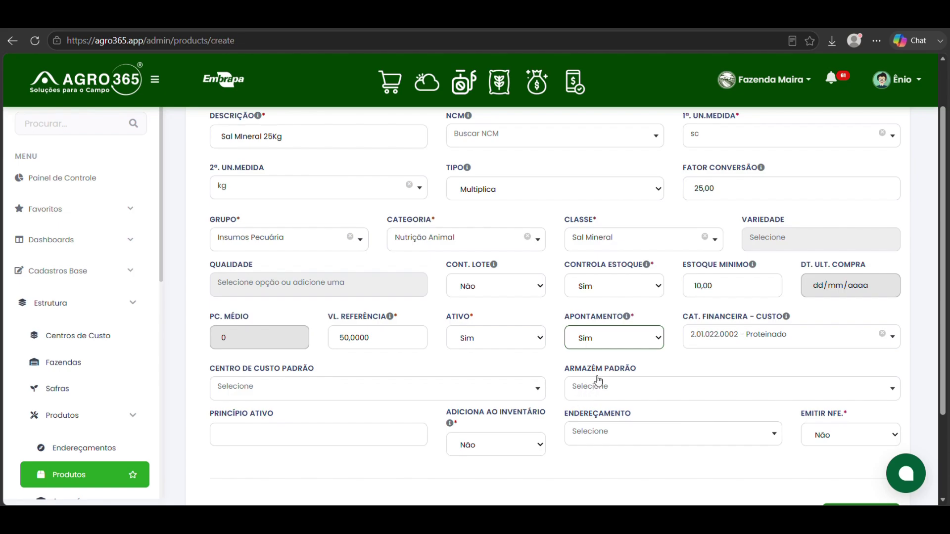
scroll(530, 395, down, 3)
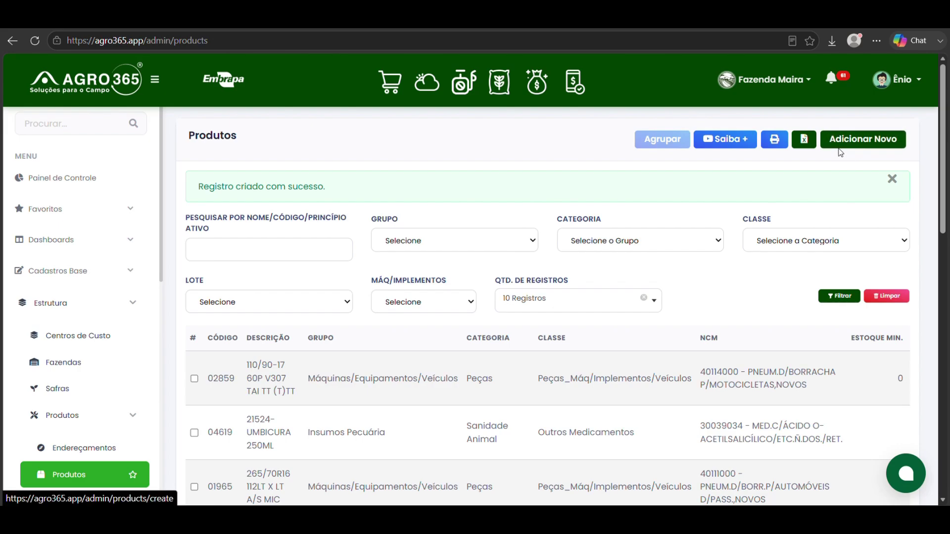
Step: Download the template file for importing products and cancel the import
click(806, 145)
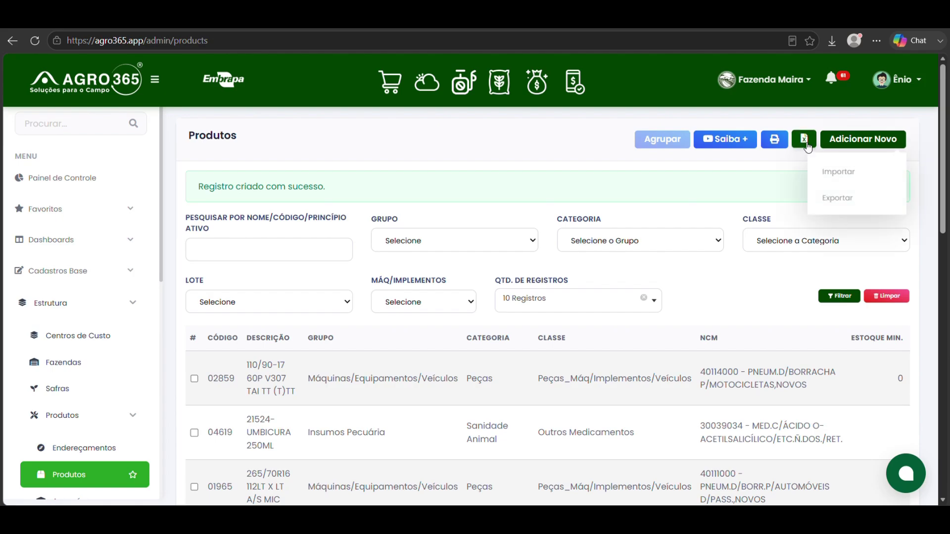
click(836, 172)
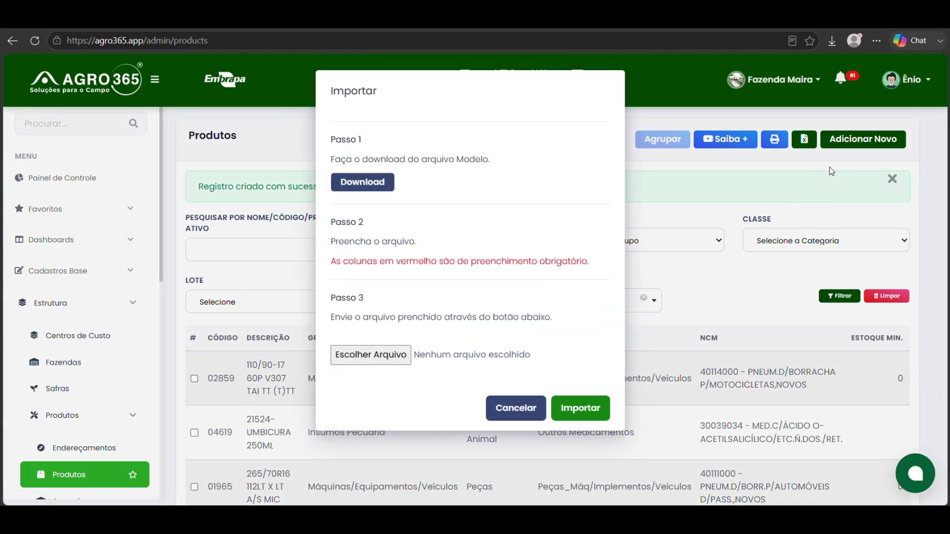
click(370, 184)
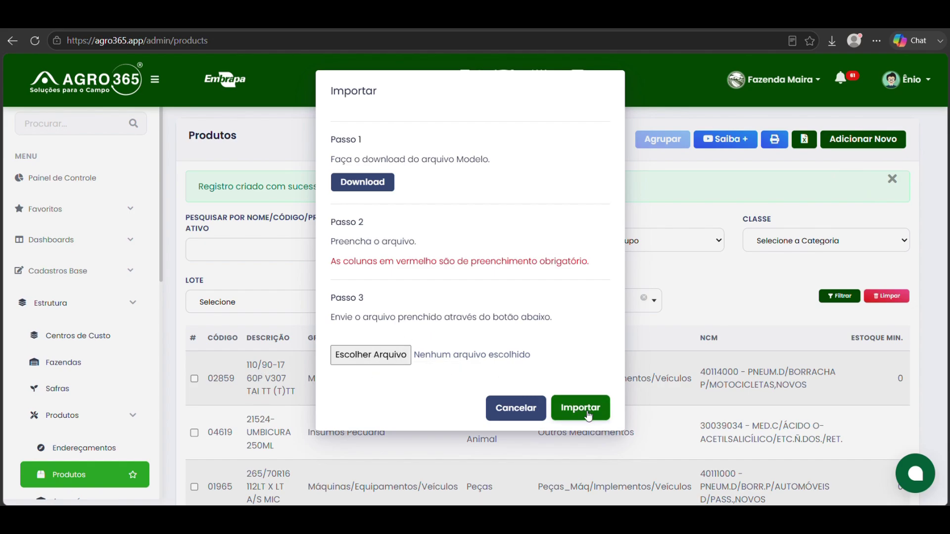
click(529, 412)
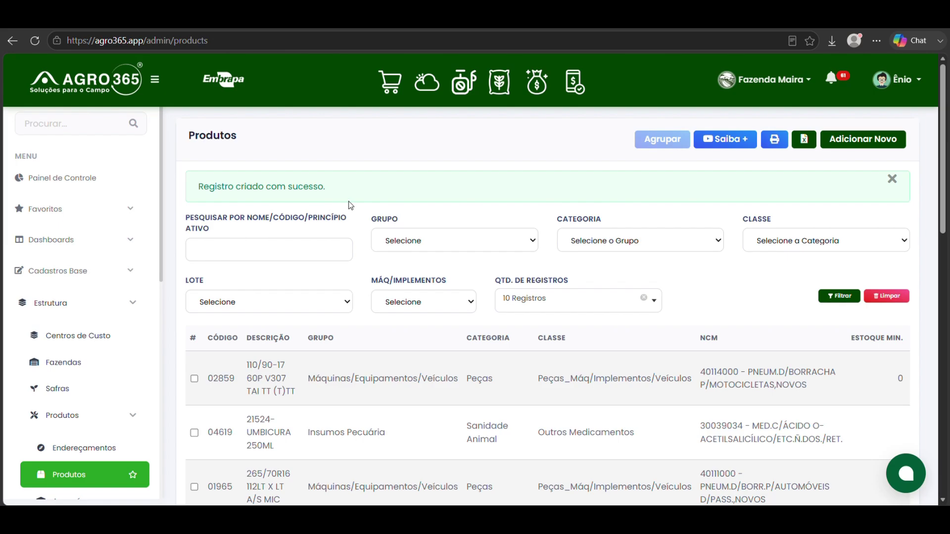
Step: Open the Armazéns page and look through the list of registered warehouses
scroll(74, 283, down, 3)
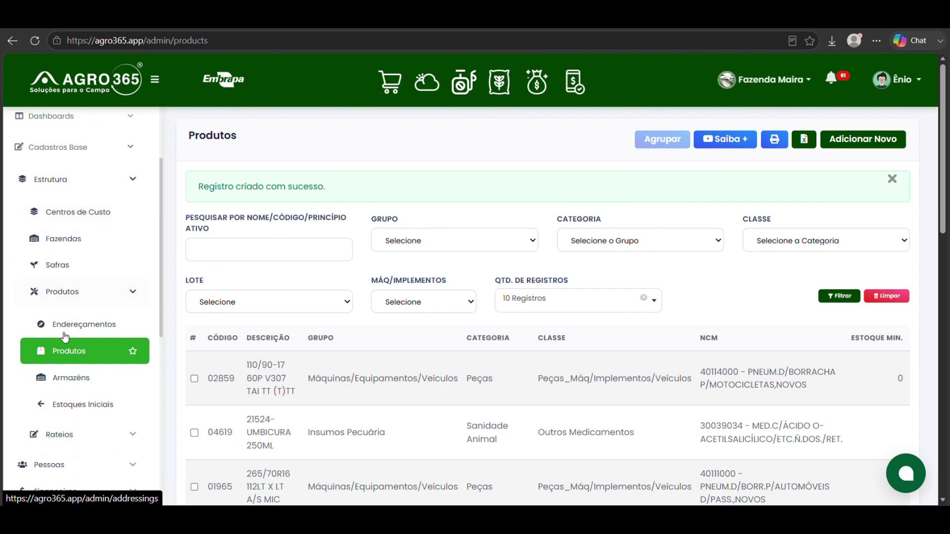
click(97, 389)
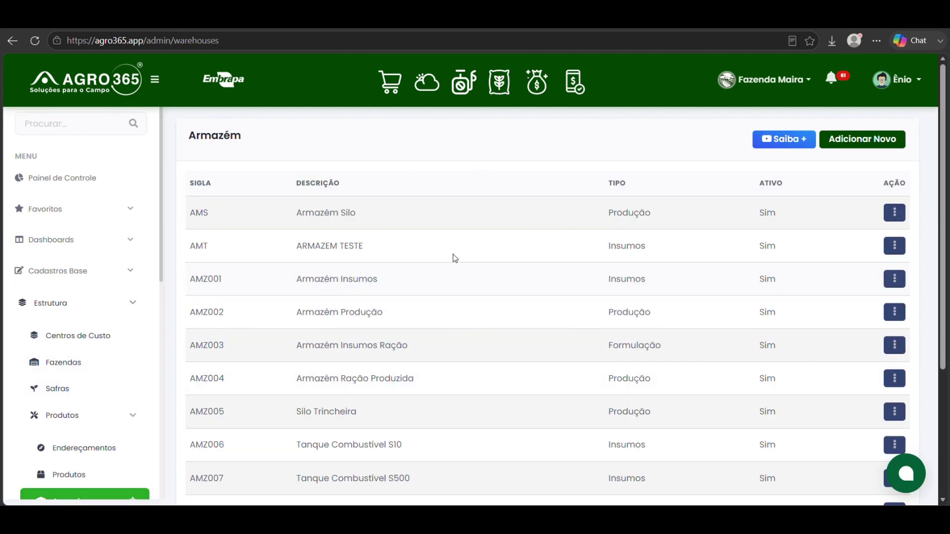
scroll(439, 302, down, 3)
scroll(512, 320, up, 3)
Step: Start a new warehouse with the description Armazém de insumos and the type Insumos
click(853, 140)
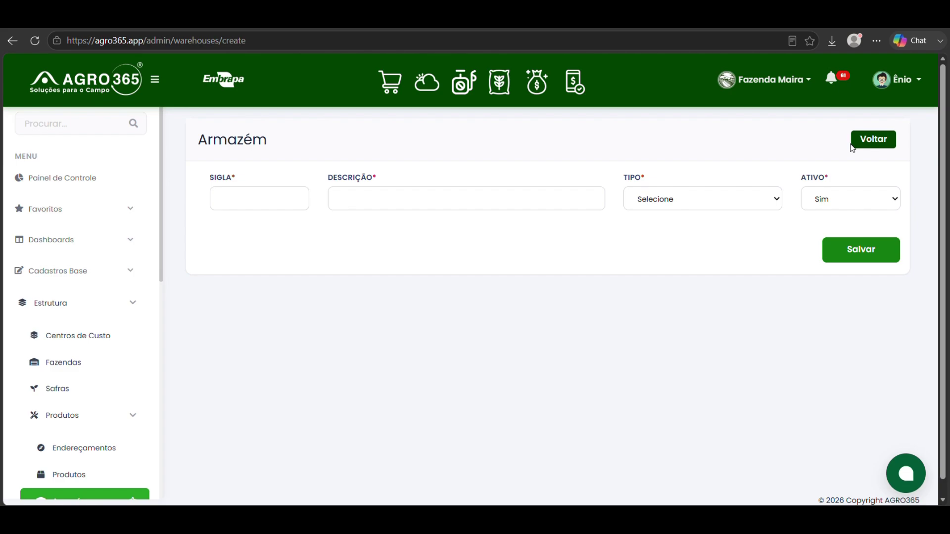
click(364, 202)
text(Armazém de insumos)
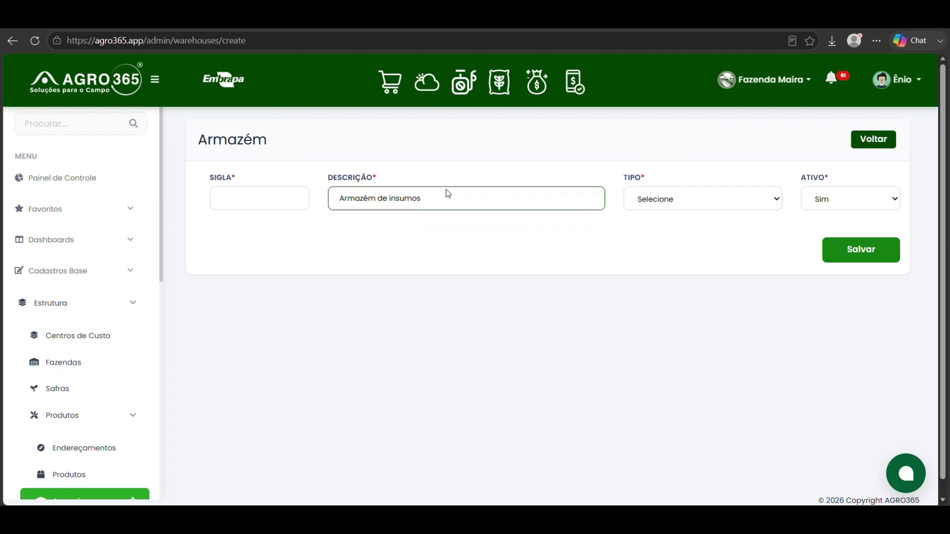
click(672, 196)
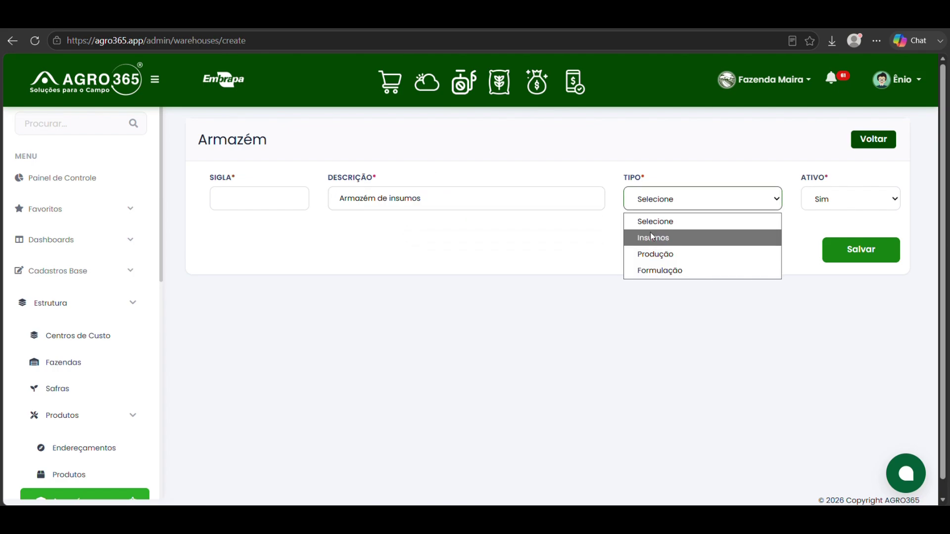
click(653, 238)
Step: Review the available options for the warehouse's type, keeping Insumos selected
click(668, 207)
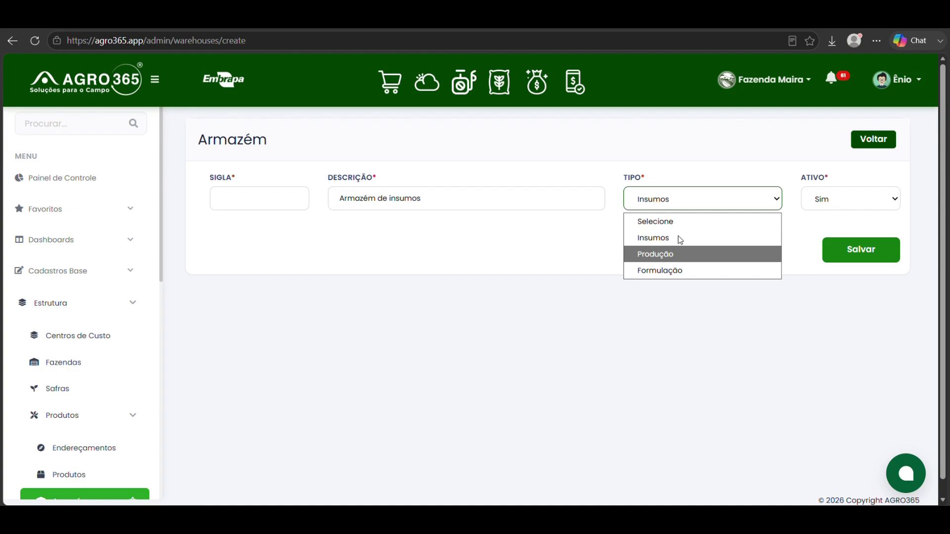
click(679, 238)
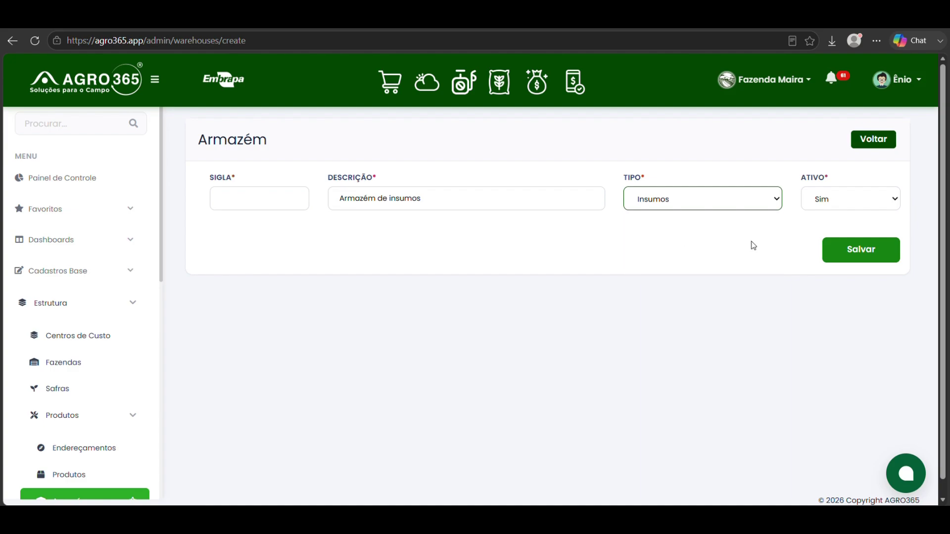
click(683, 234)
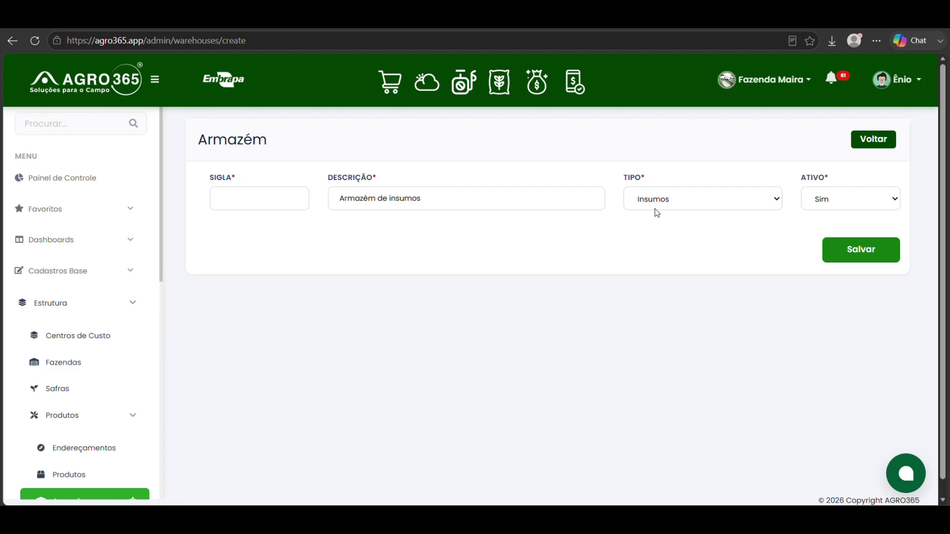
click(672, 204)
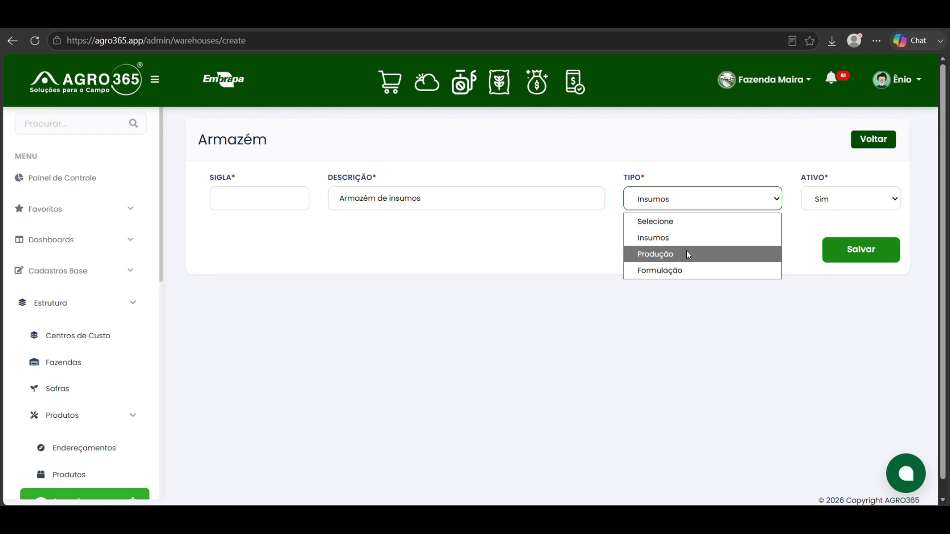
click(580, 246)
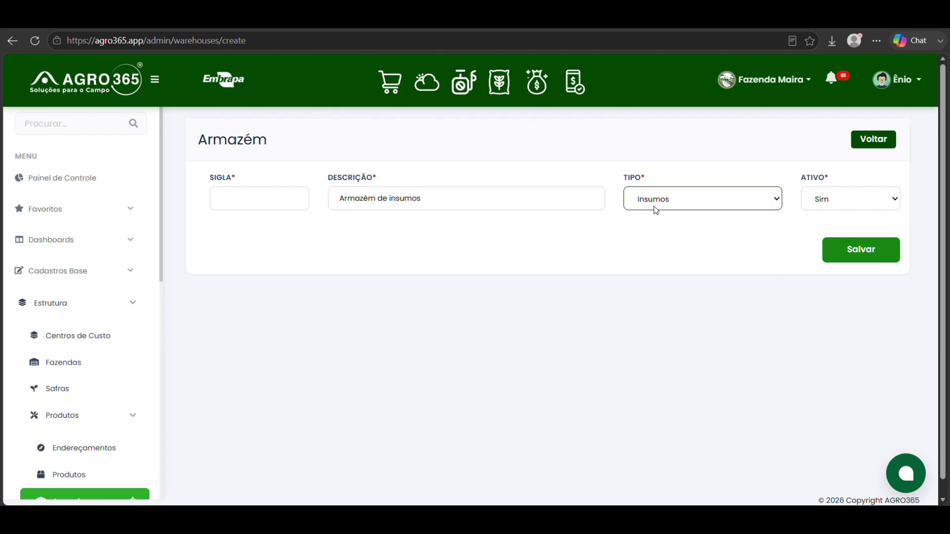
Step: Set the new warehouse's Sigla to AF
click(275, 193)
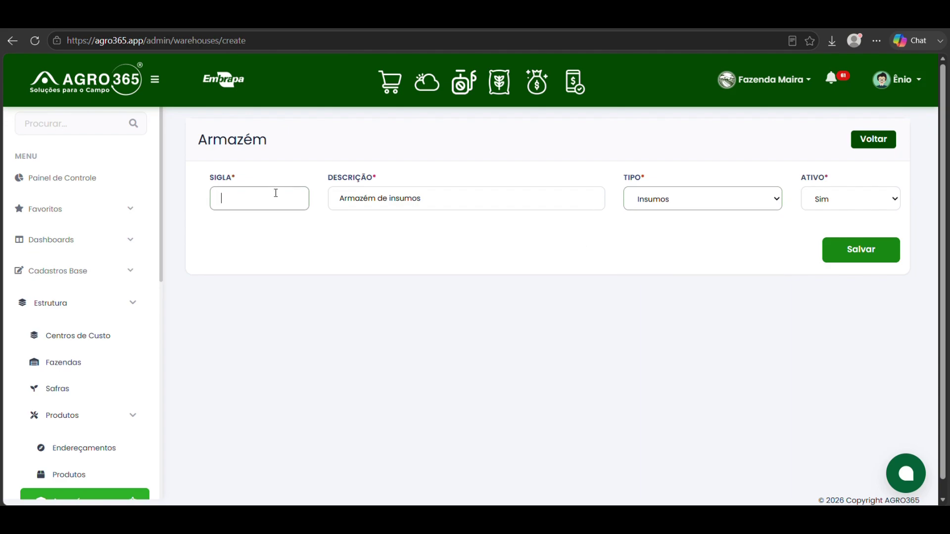
text(A)
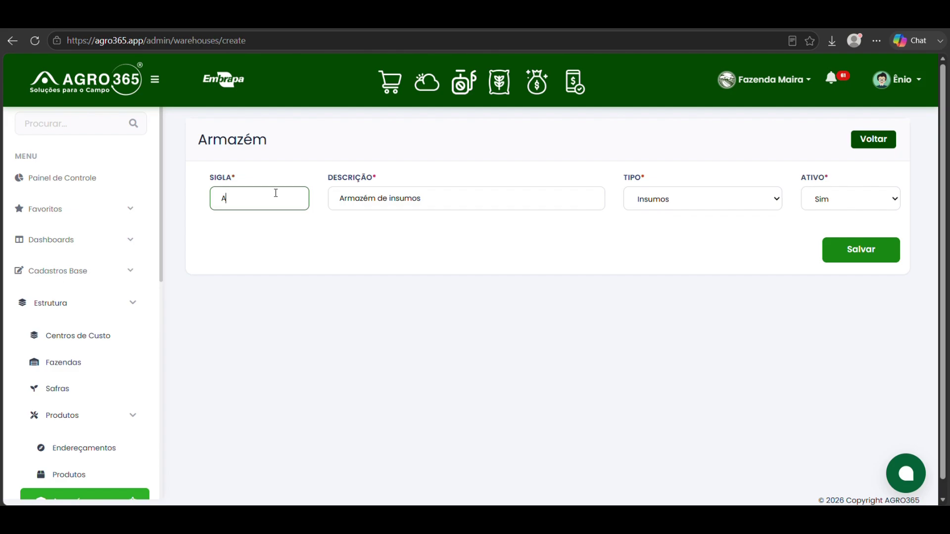
key(Caps_Lock)
text(I)
click(343, 241)
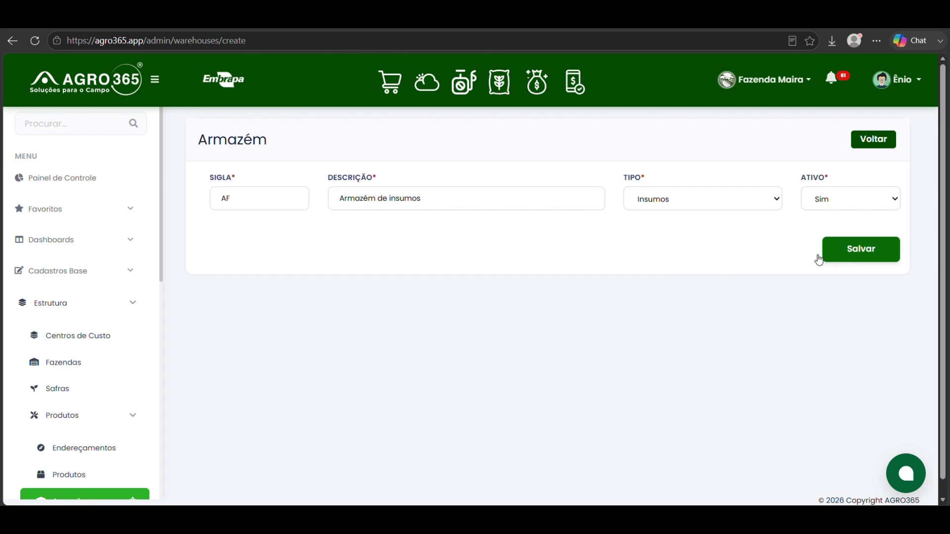
Step: Leave the warehouse form for the Estoques Iniciais page and start a new Saldo Inicial entry
scroll(37, 373, down, 1)
scroll(37, 372, down, 1)
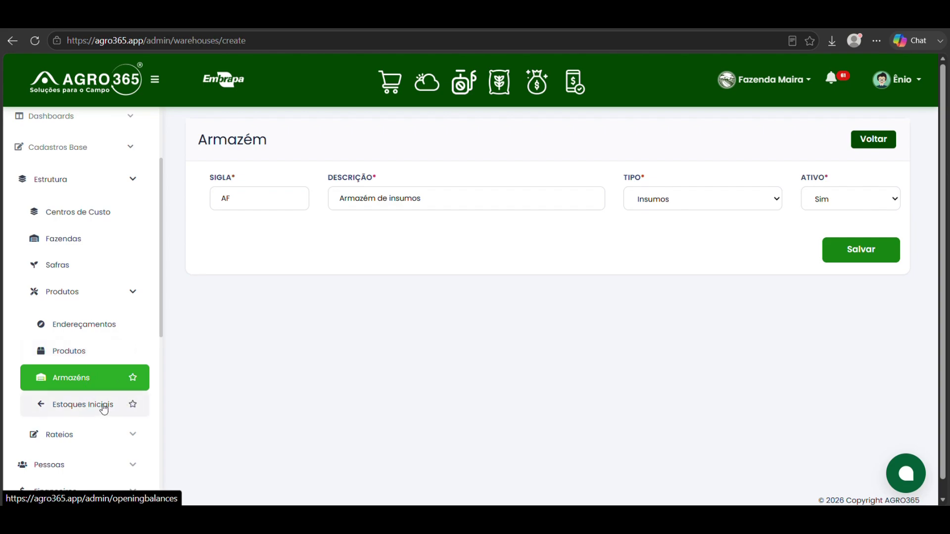
click(68, 405)
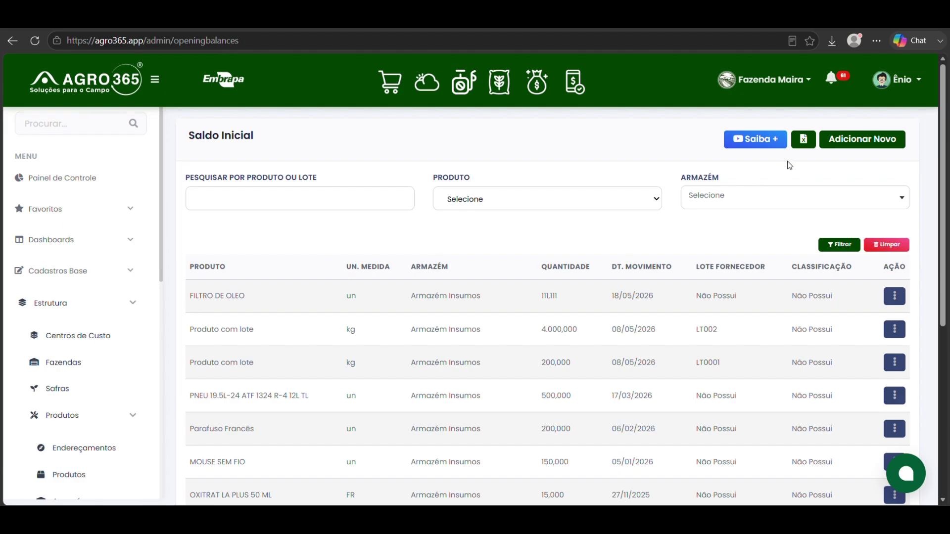
click(861, 140)
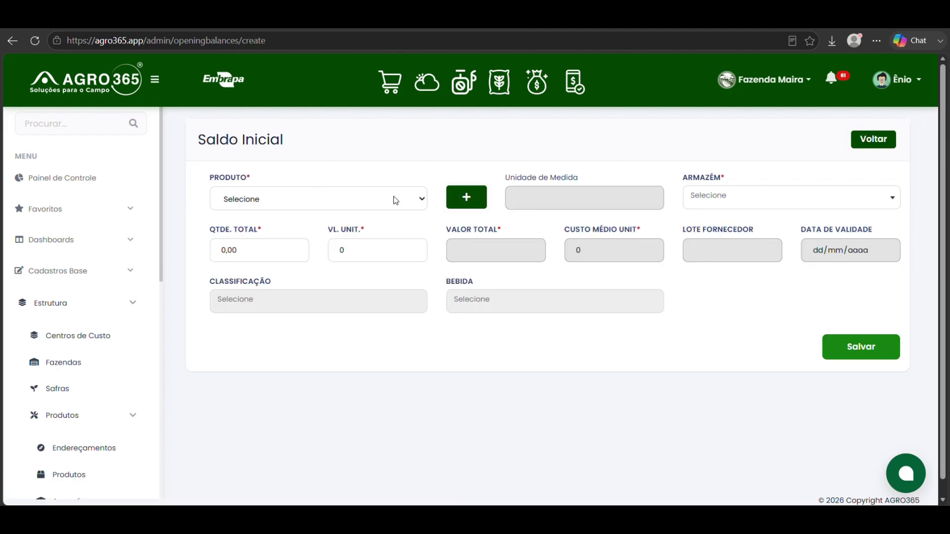
Step: Select the product adubo and the warehouse Armazém Insumos for the opening balance
click(395, 199)
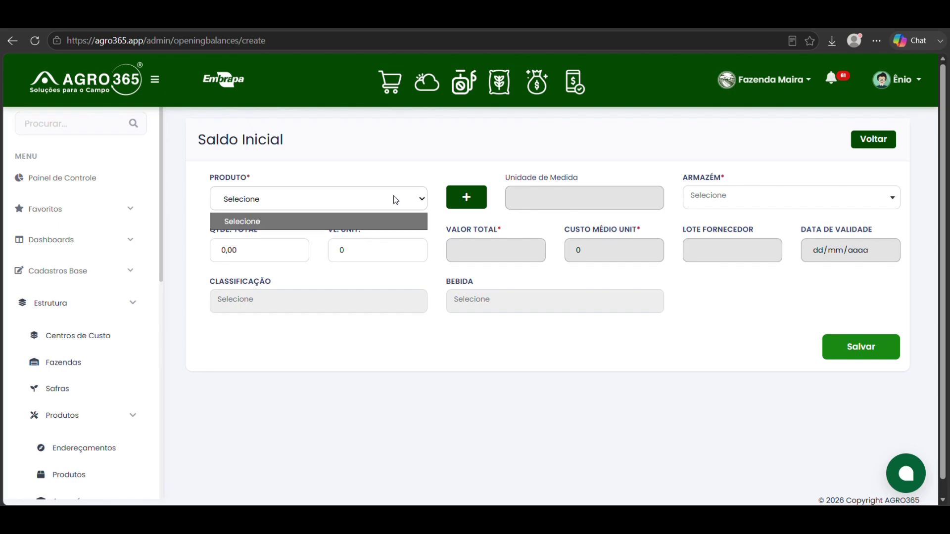
text(A)
key(Caps_Lock)
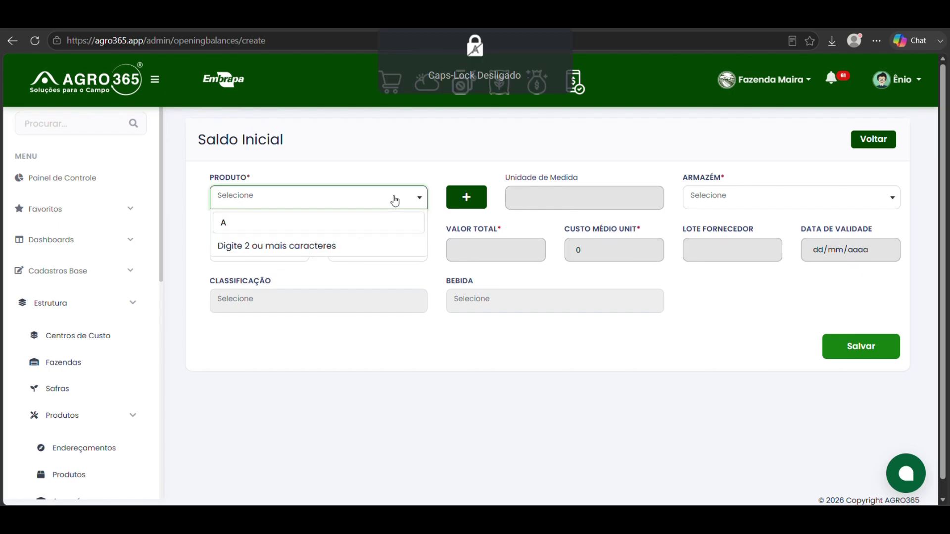
text(dub)
key(Return)
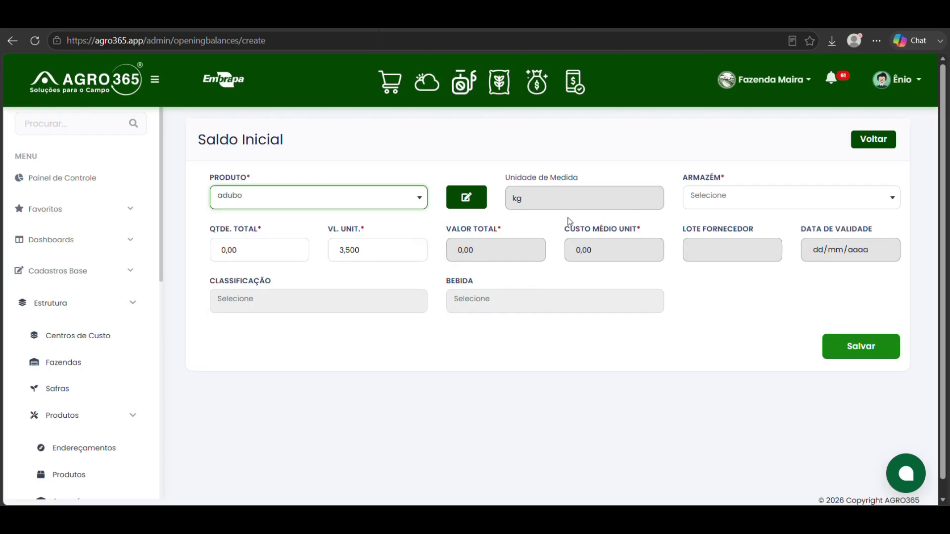
double_click(516, 198)
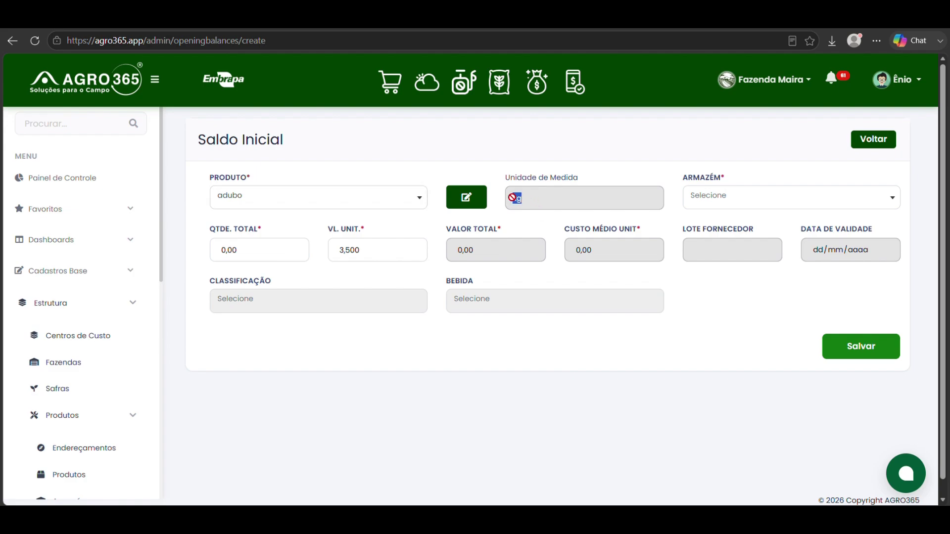
click(721, 194)
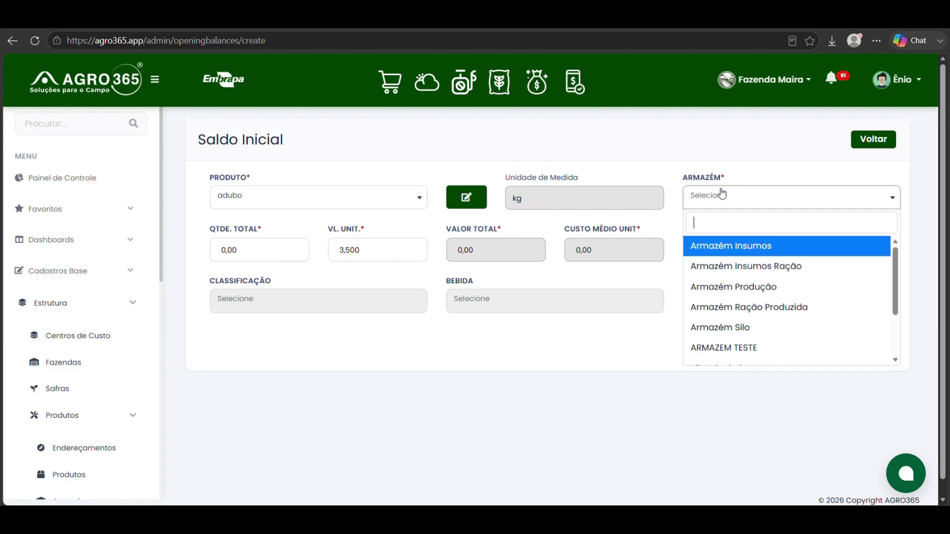
click(720, 248)
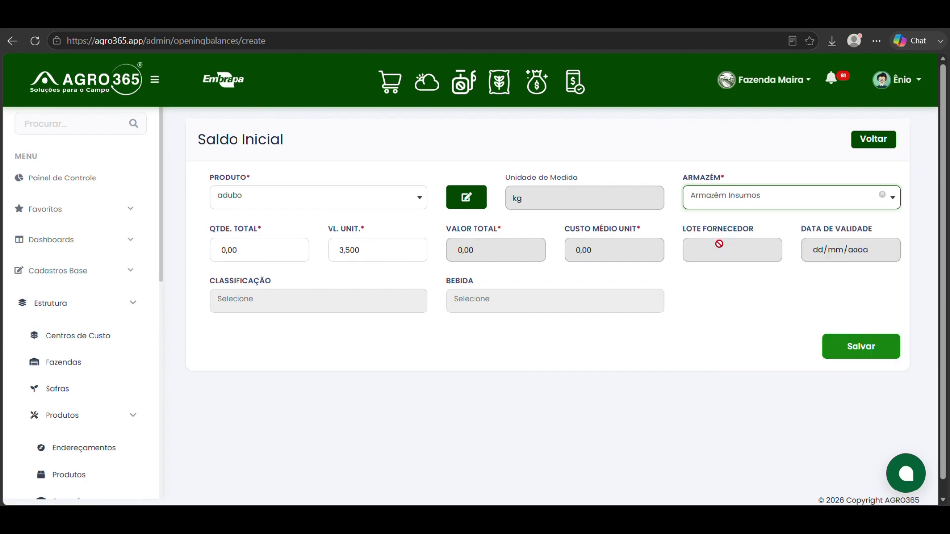
Step: Set the opening balance's total quantity to 5.000,000
click(288, 256)
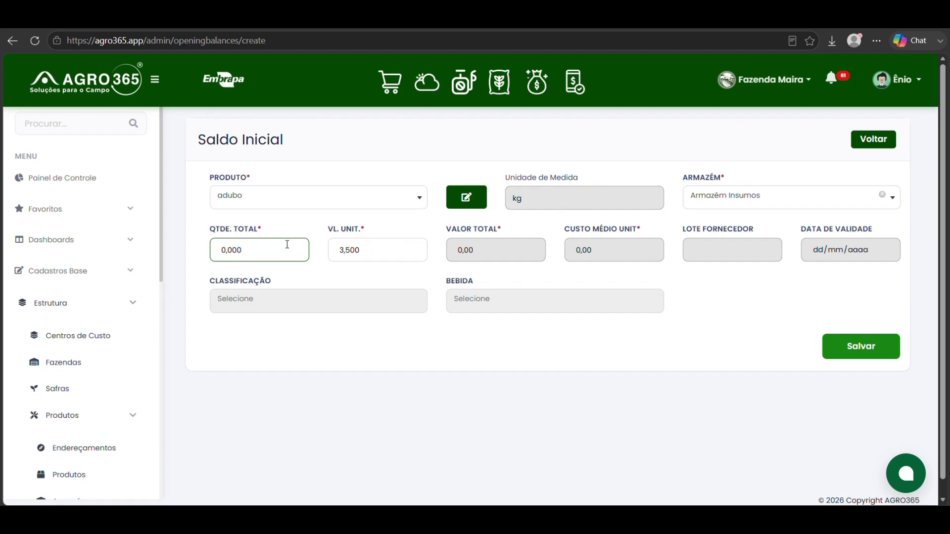
text(5000000)
click(719, 322)
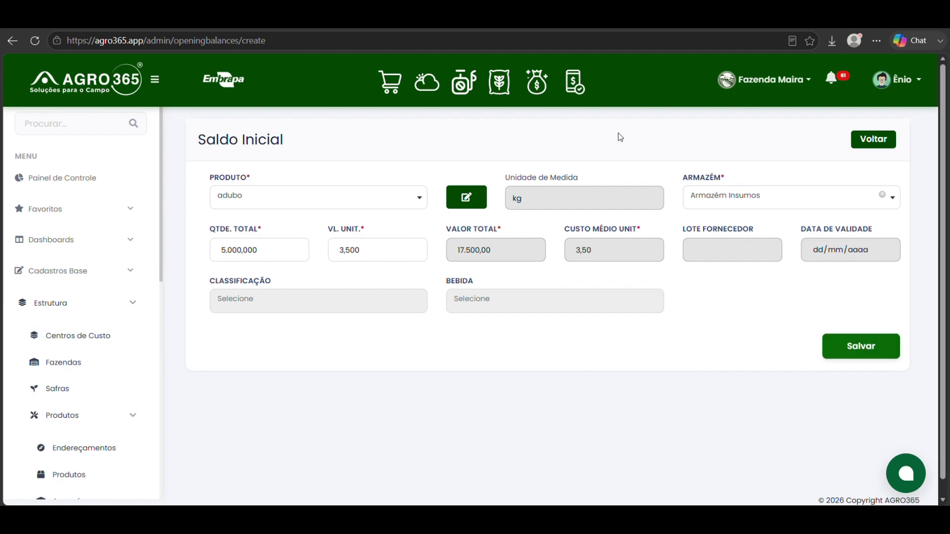
scroll(103, 422, down, 3)
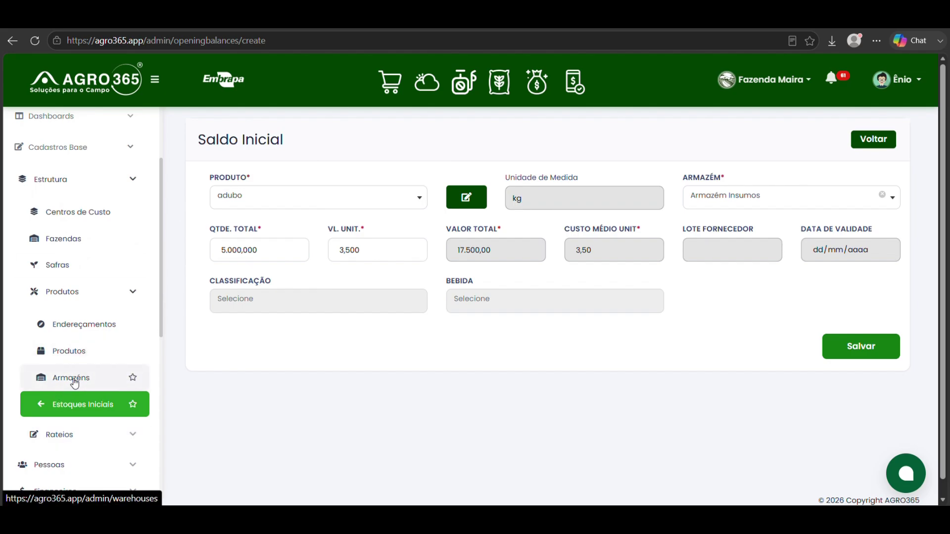